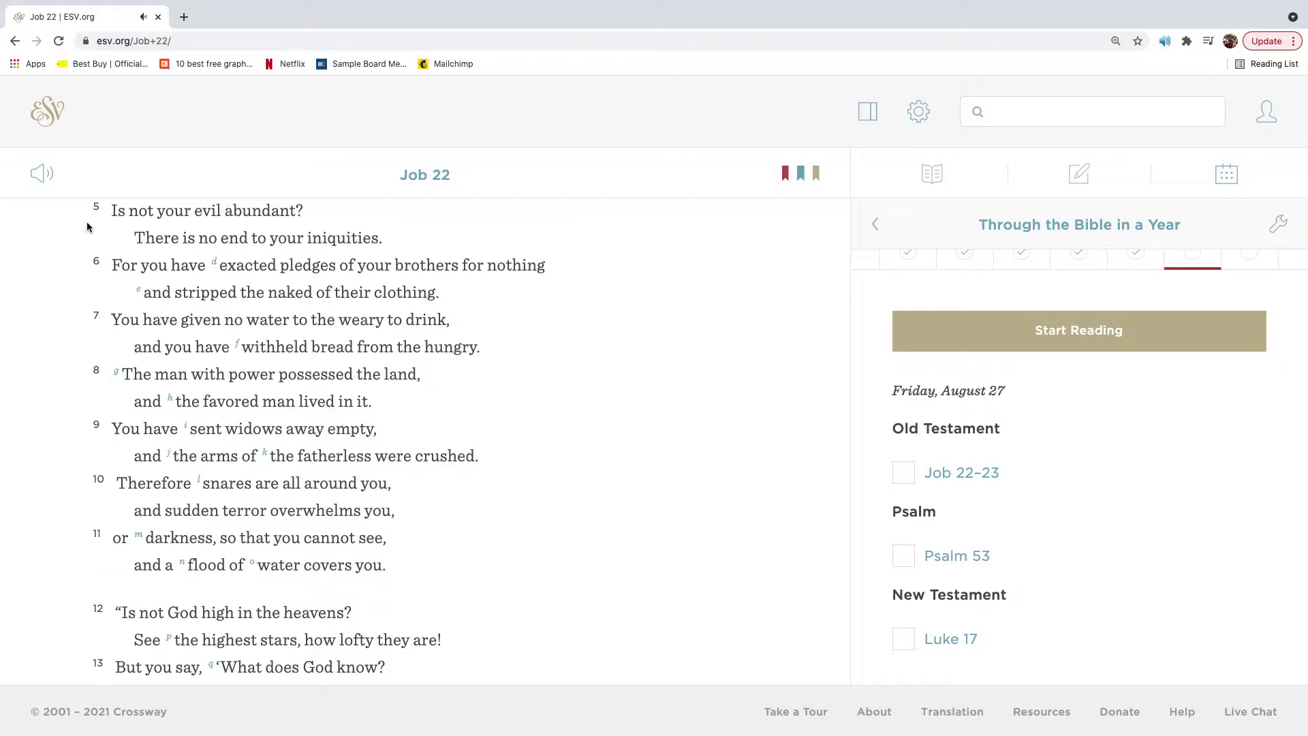
Lower the system volume while reading through Job 22.
key("XF86AudioLowerVolume")
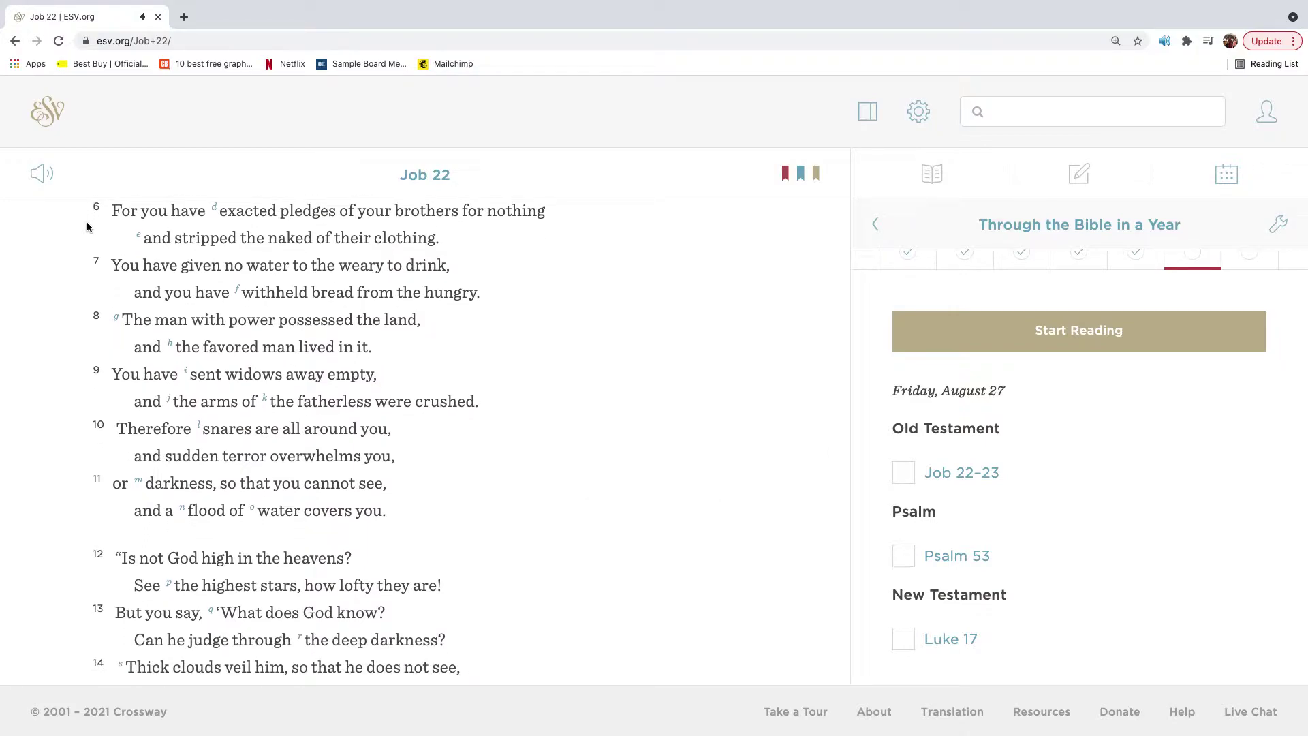
scroll(87, 227, "down", 2)
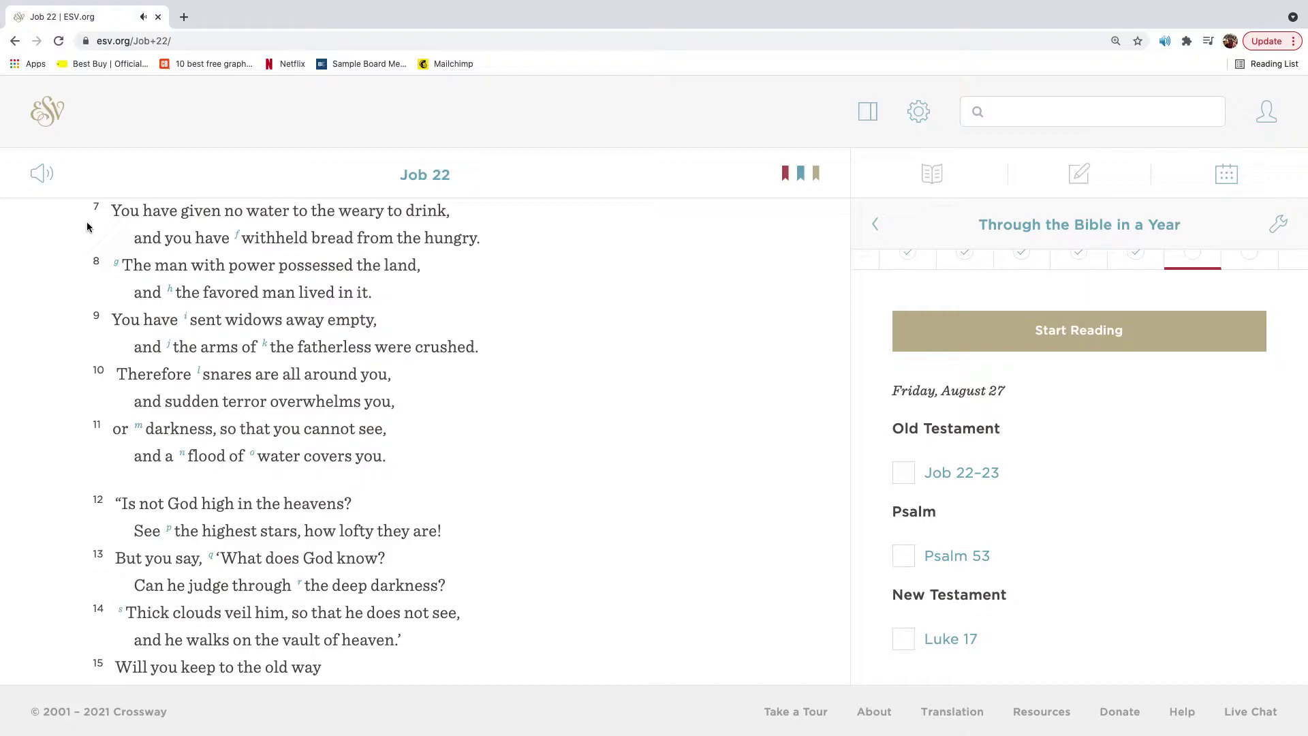
scroll(87, 227, "down", 1)
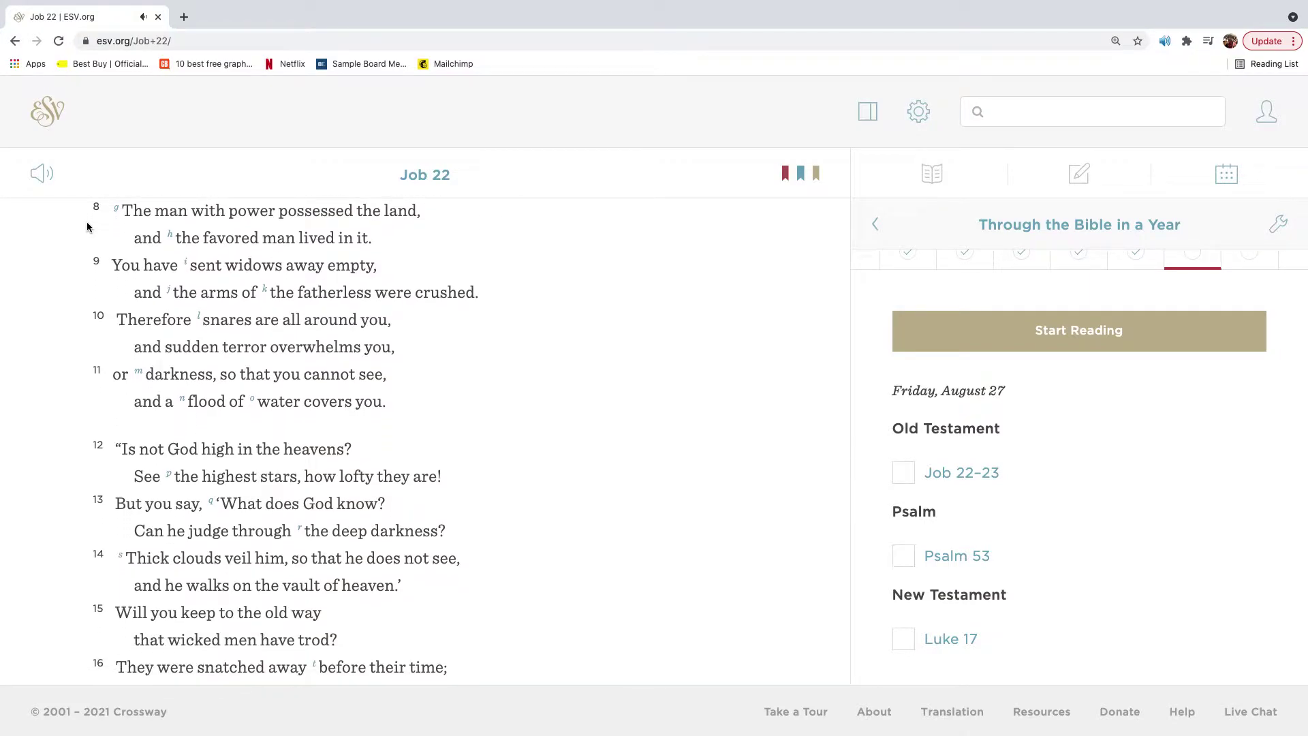
scroll(86, 227, "down", 1)
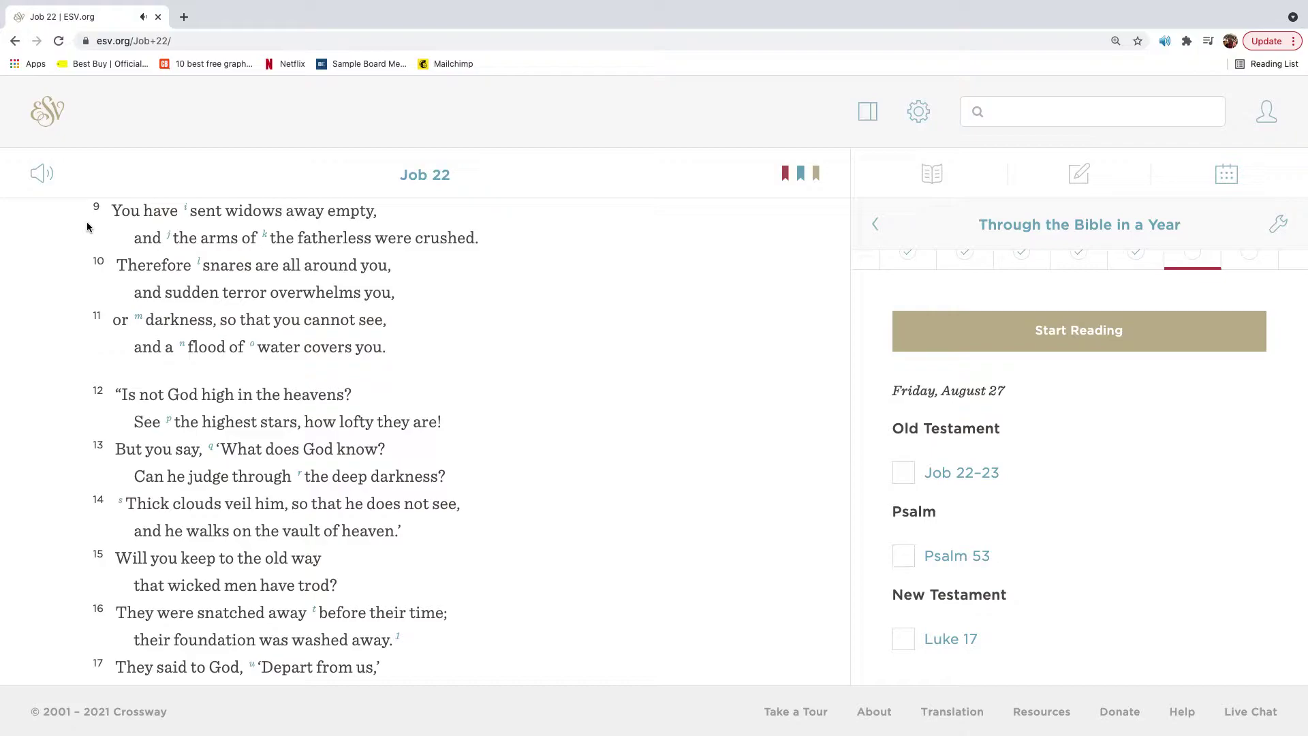
scroll(87, 227, "down", 1)
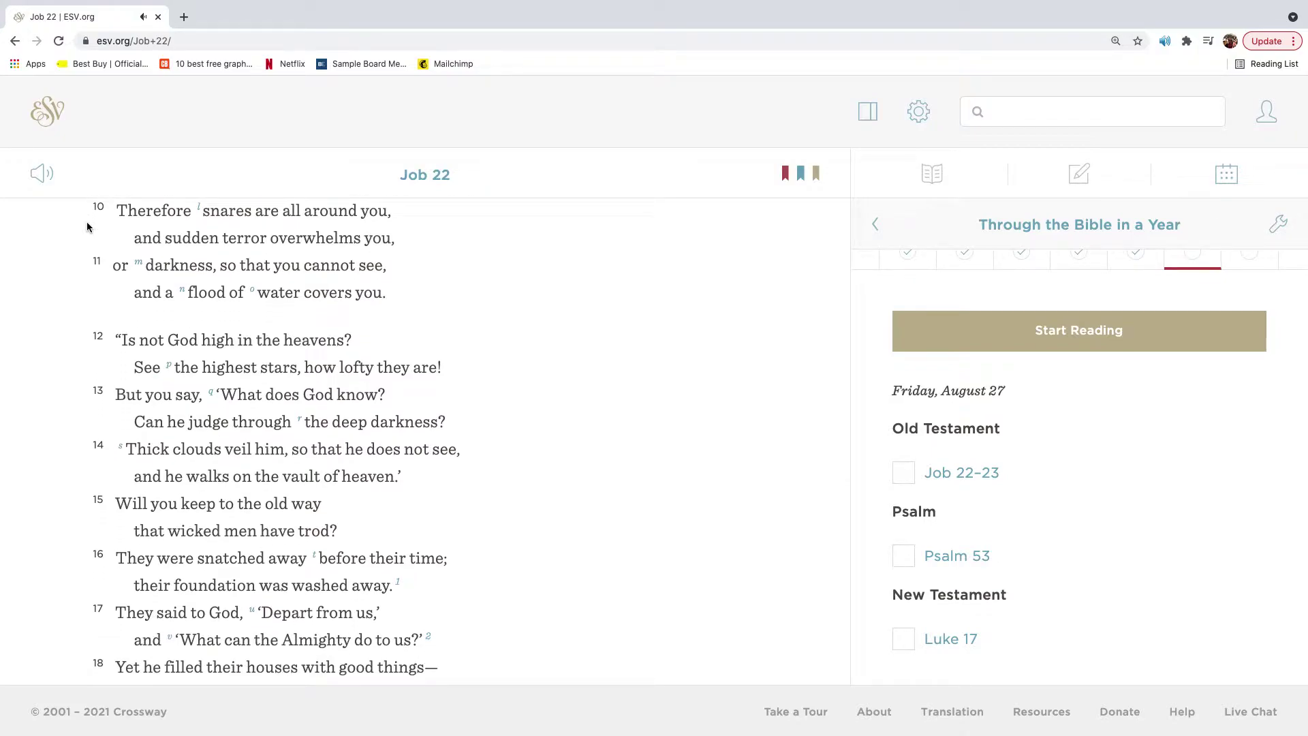
scroll(87, 227, "down", 1)
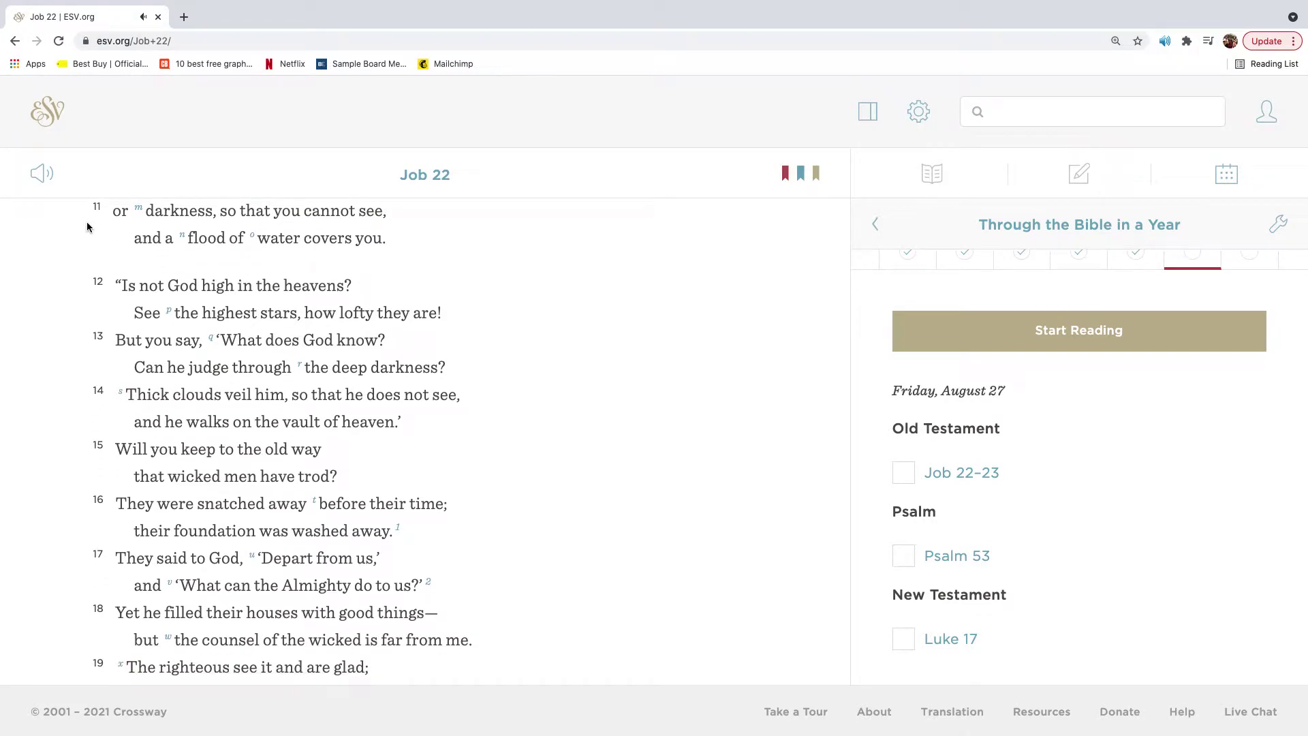
scroll(88, 228, "down", 1)
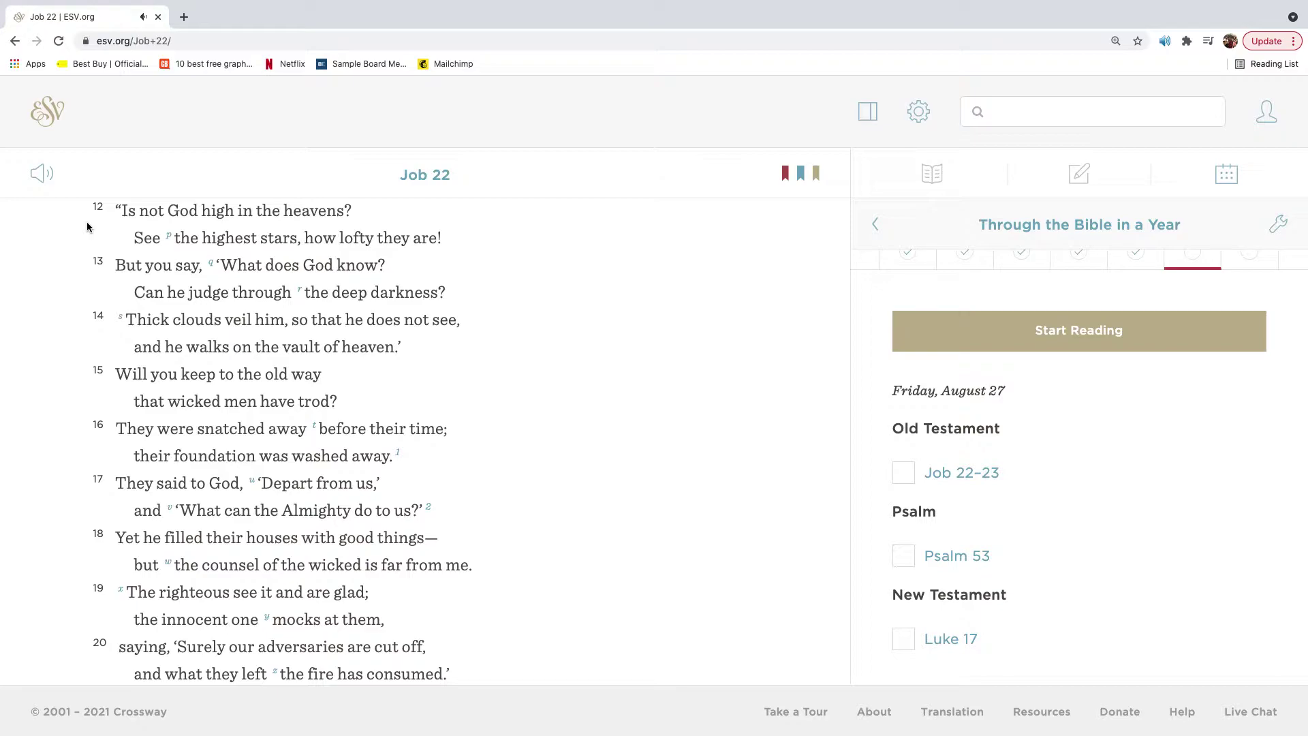
scroll(87, 227, "down", 1)
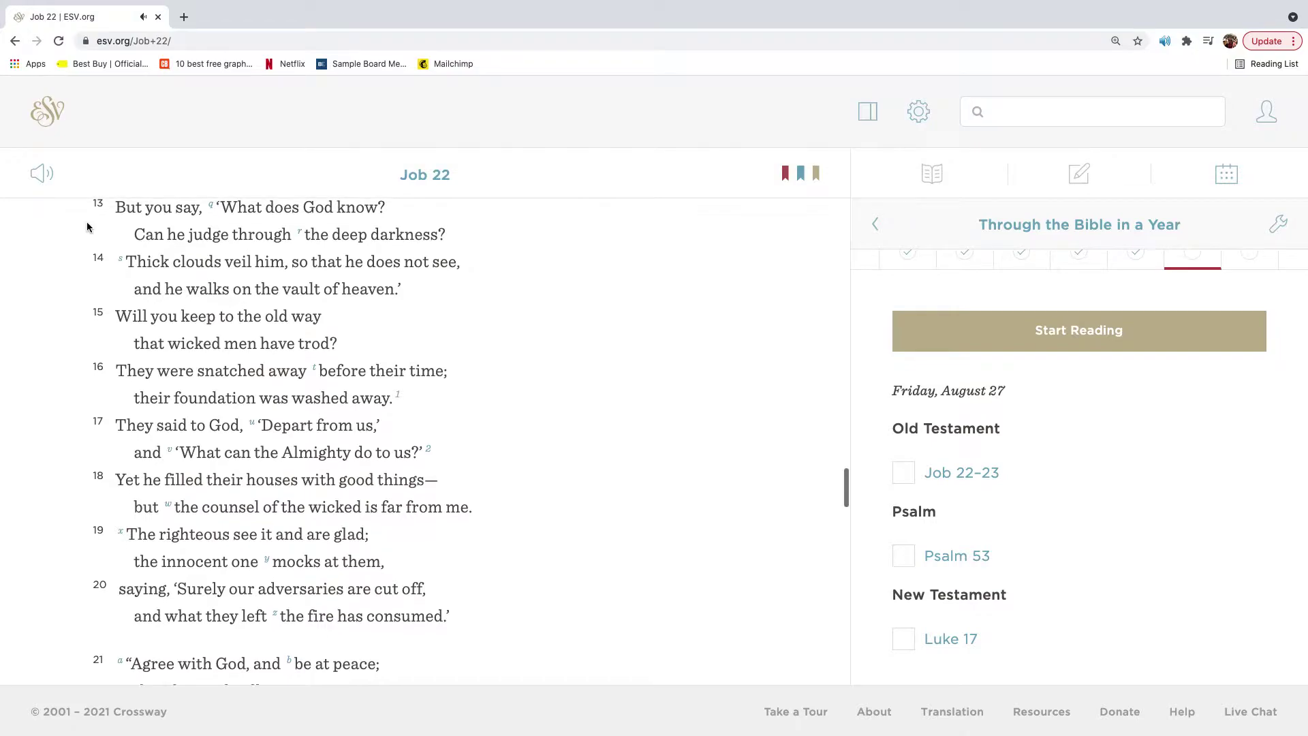
scroll(87, 227, "down", 1)
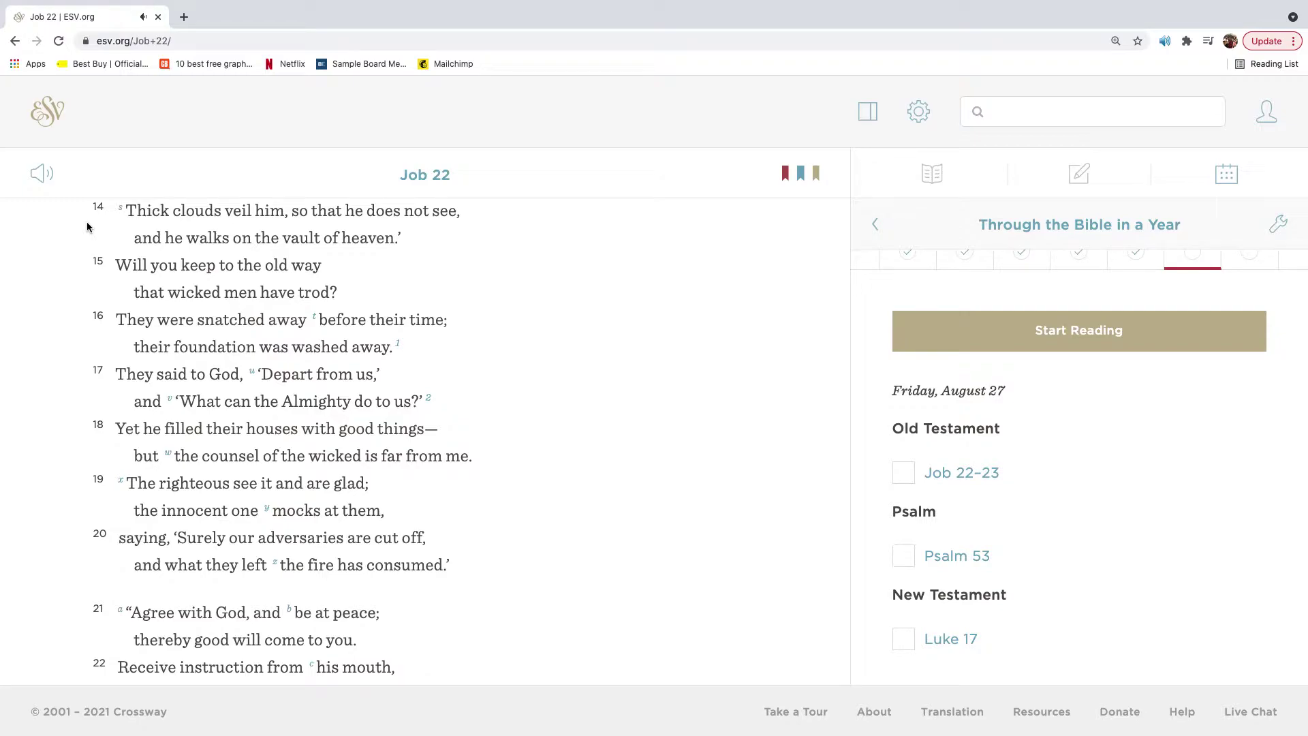
scroll(87, 227, "down", 1)
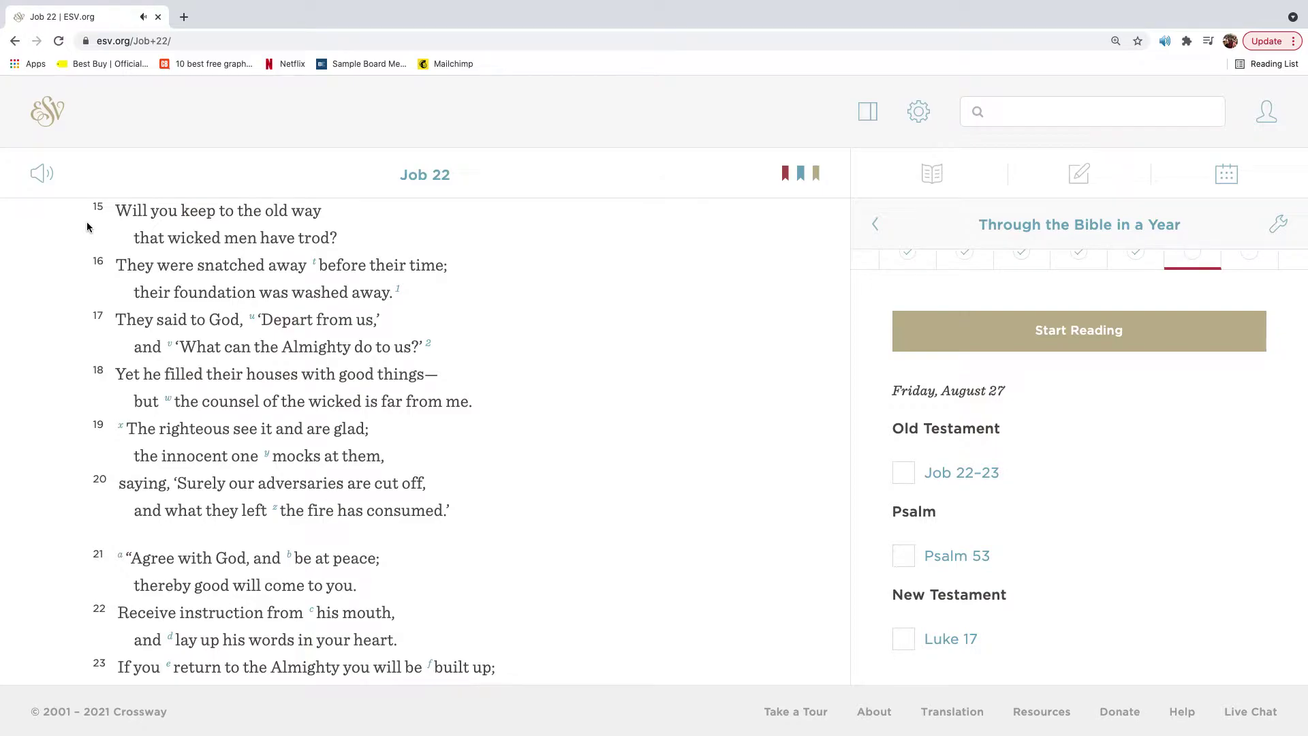
scroll(87, 227, "down", 1)
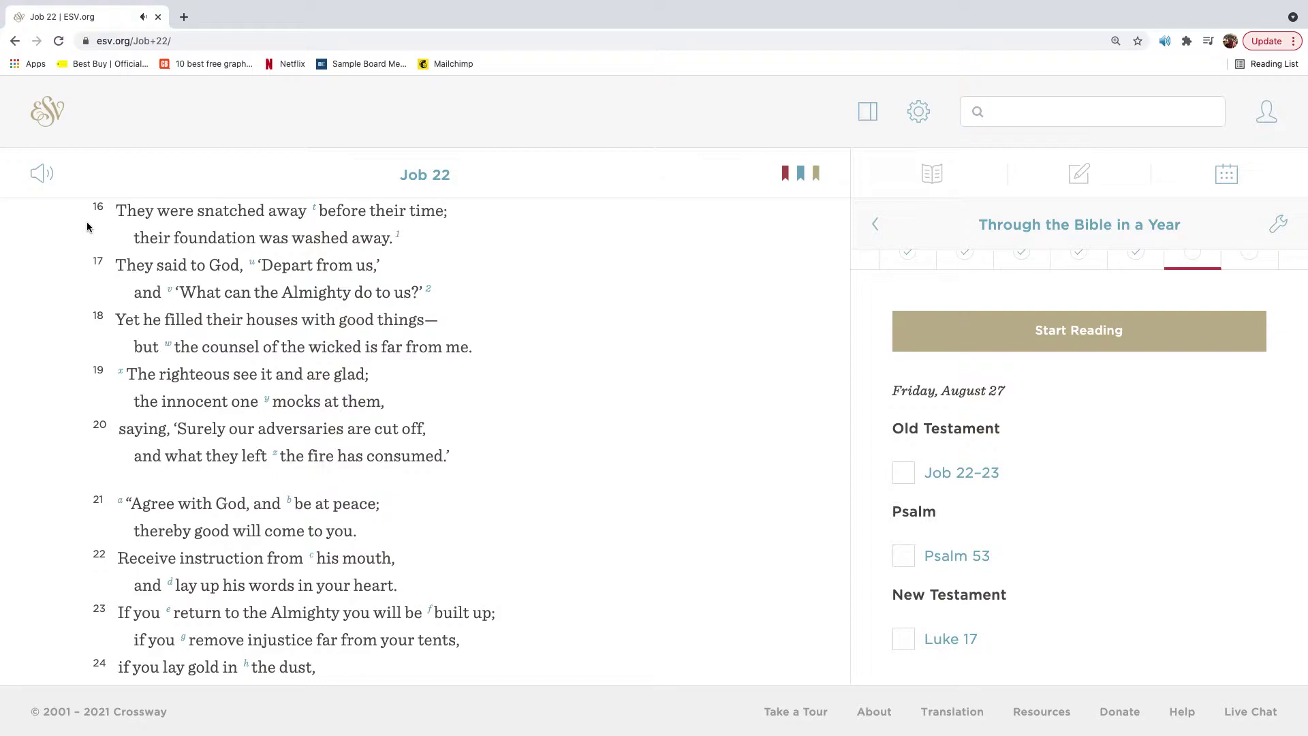
scroll(87, 227, "down", 1)
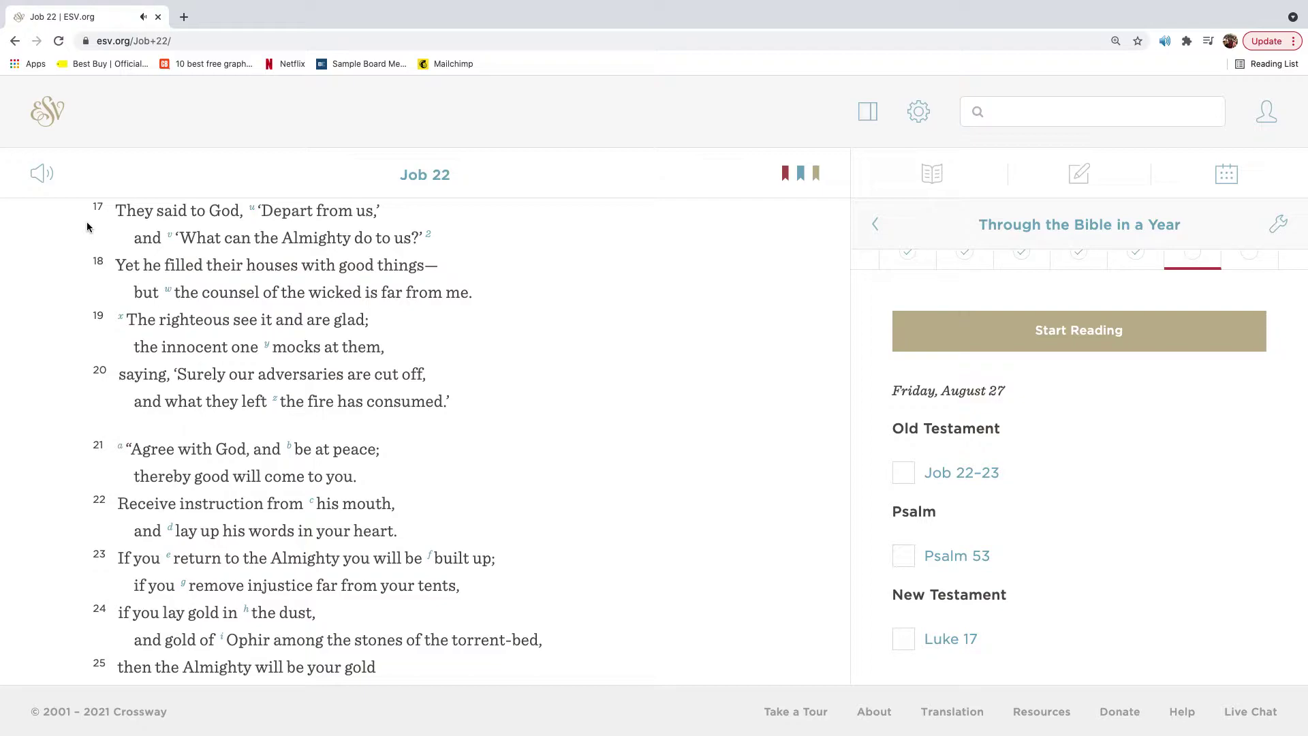
scroll(87, 227, "down", 1)
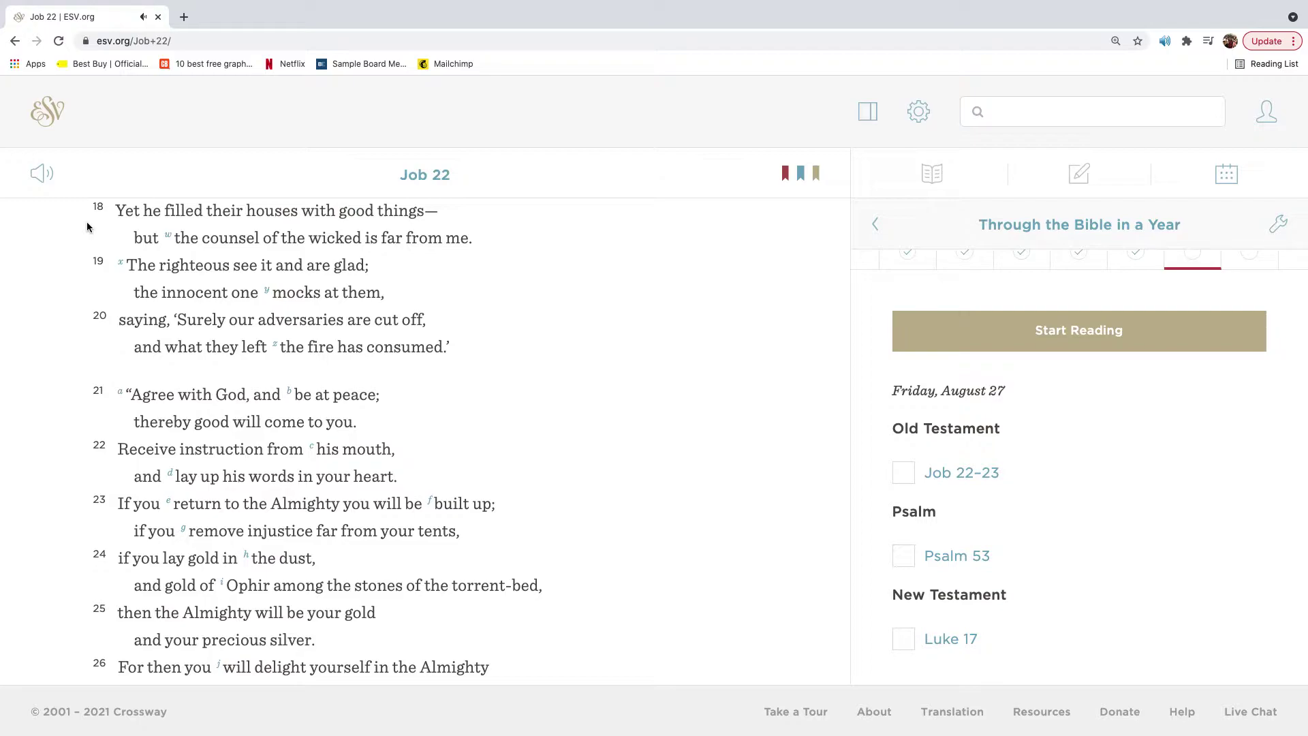
scroll(86, 227, "down", 1)
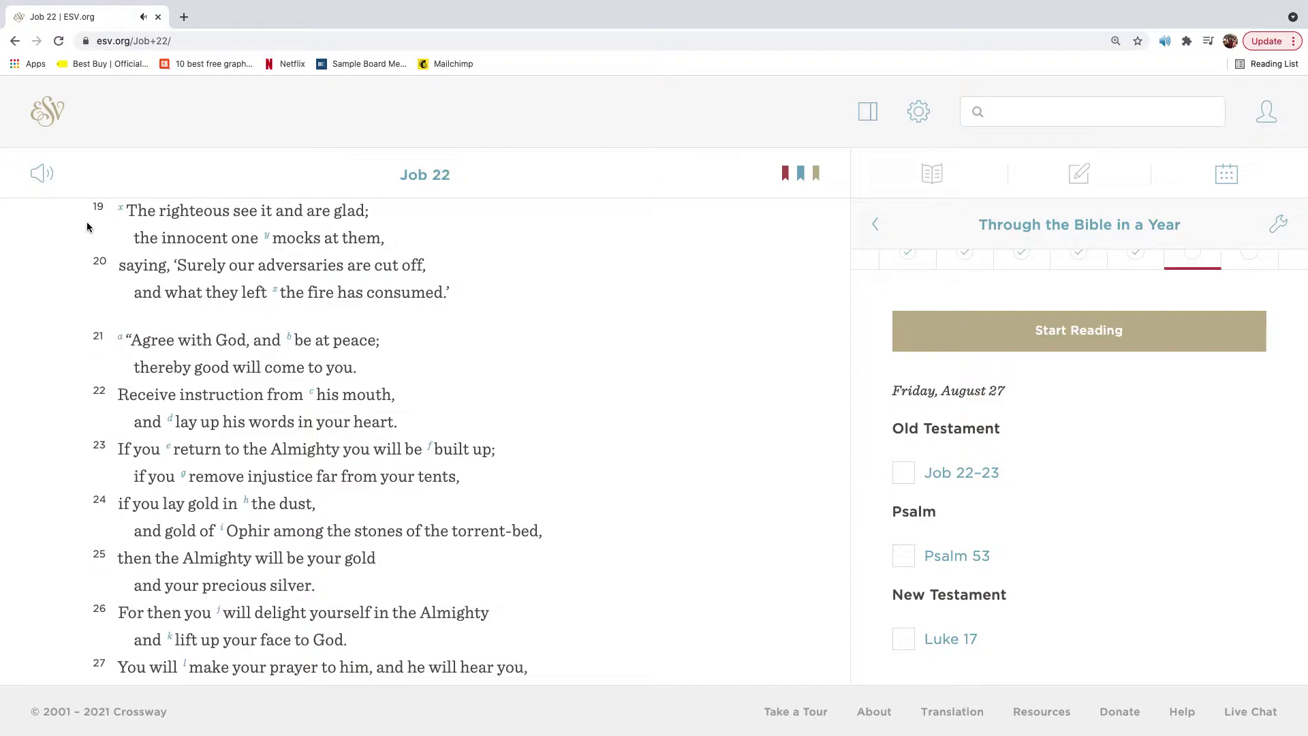
scroll(87, 227, "down", 1)
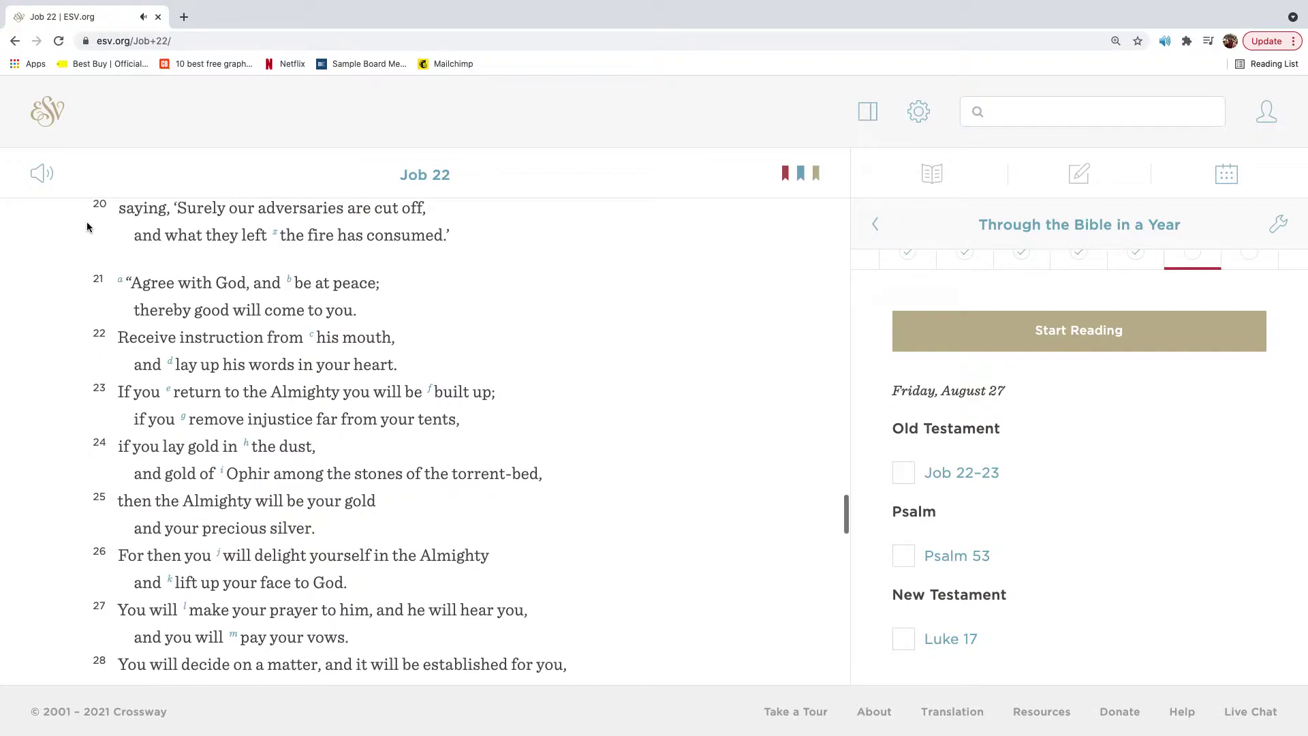
scroll(87, 227, "down", 1)
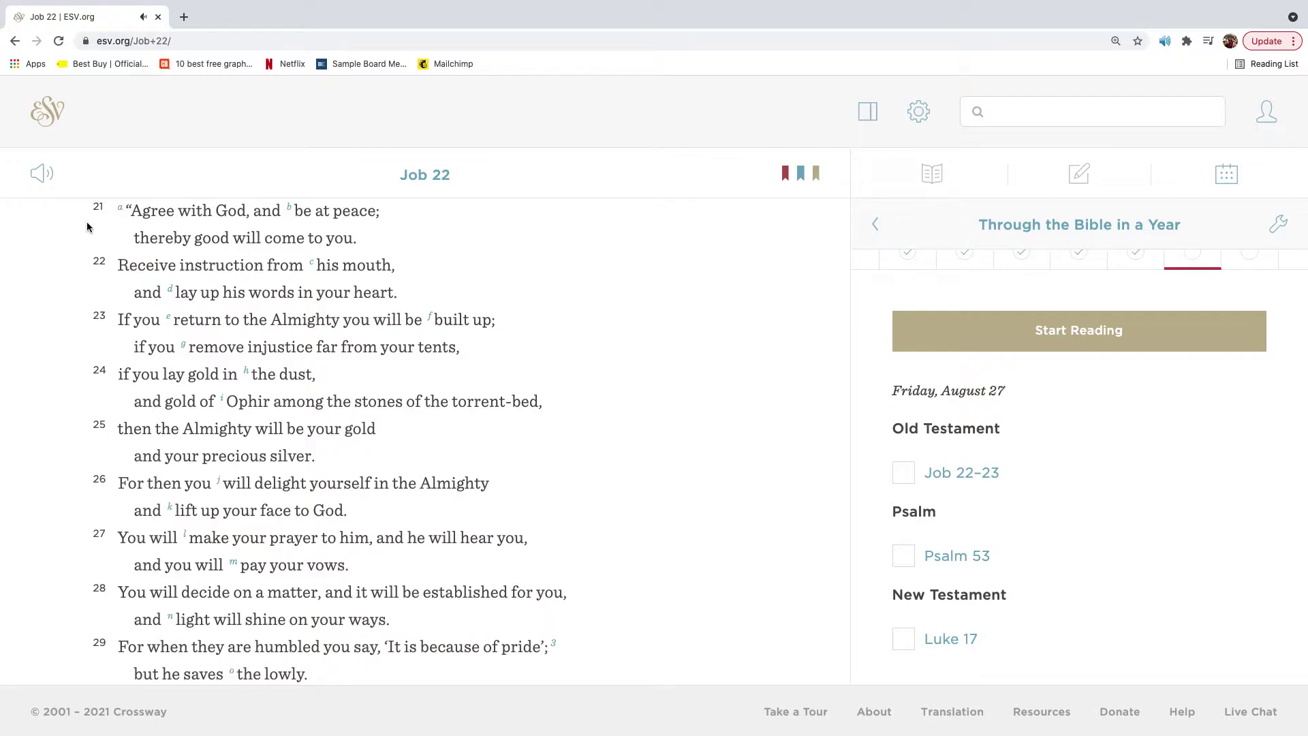
scroll(86, 227, "down", 1)
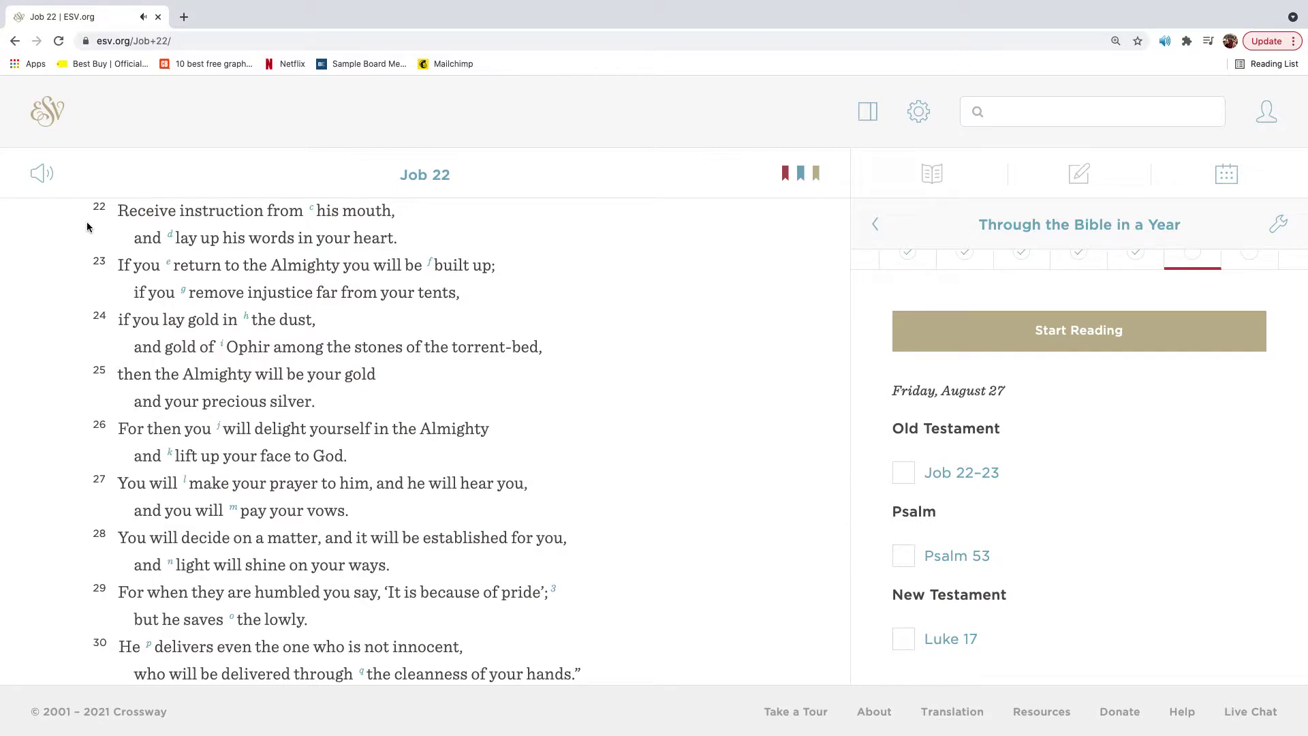
scroll(87, 227, "down", 1)
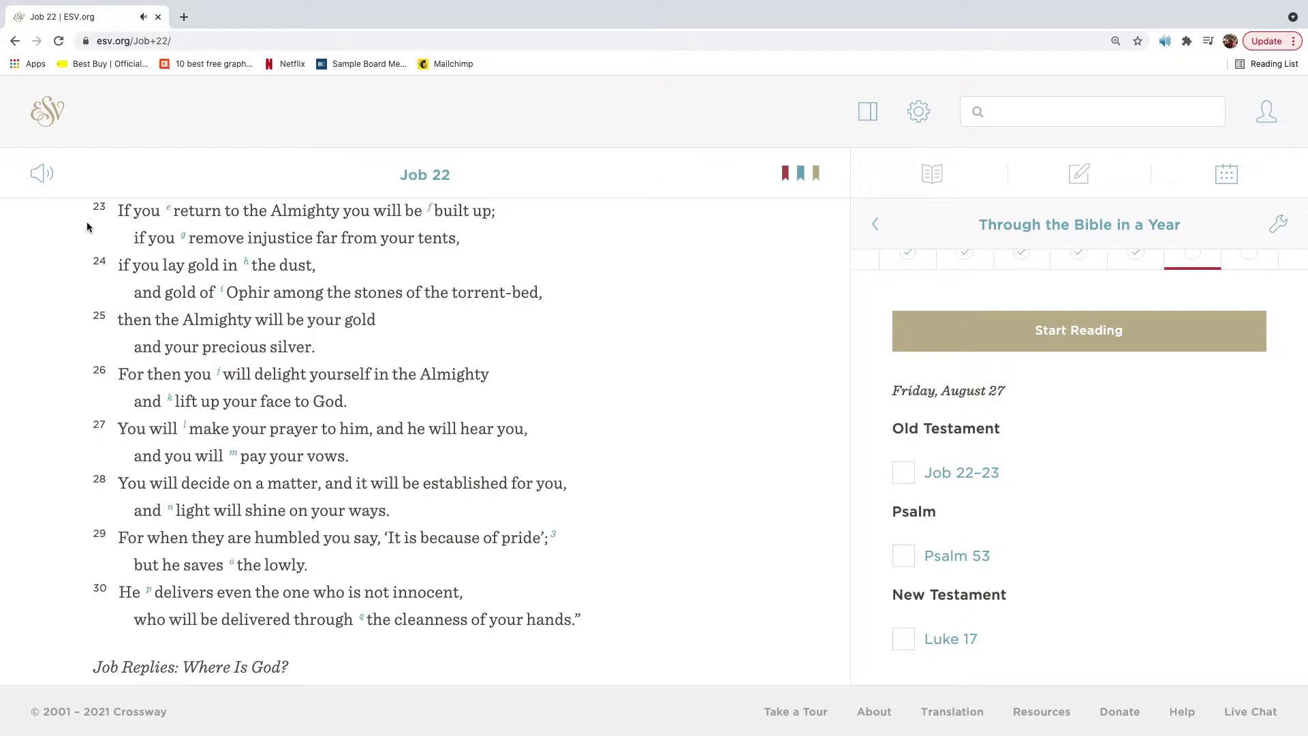
scroll(87, 227, "down", 1)
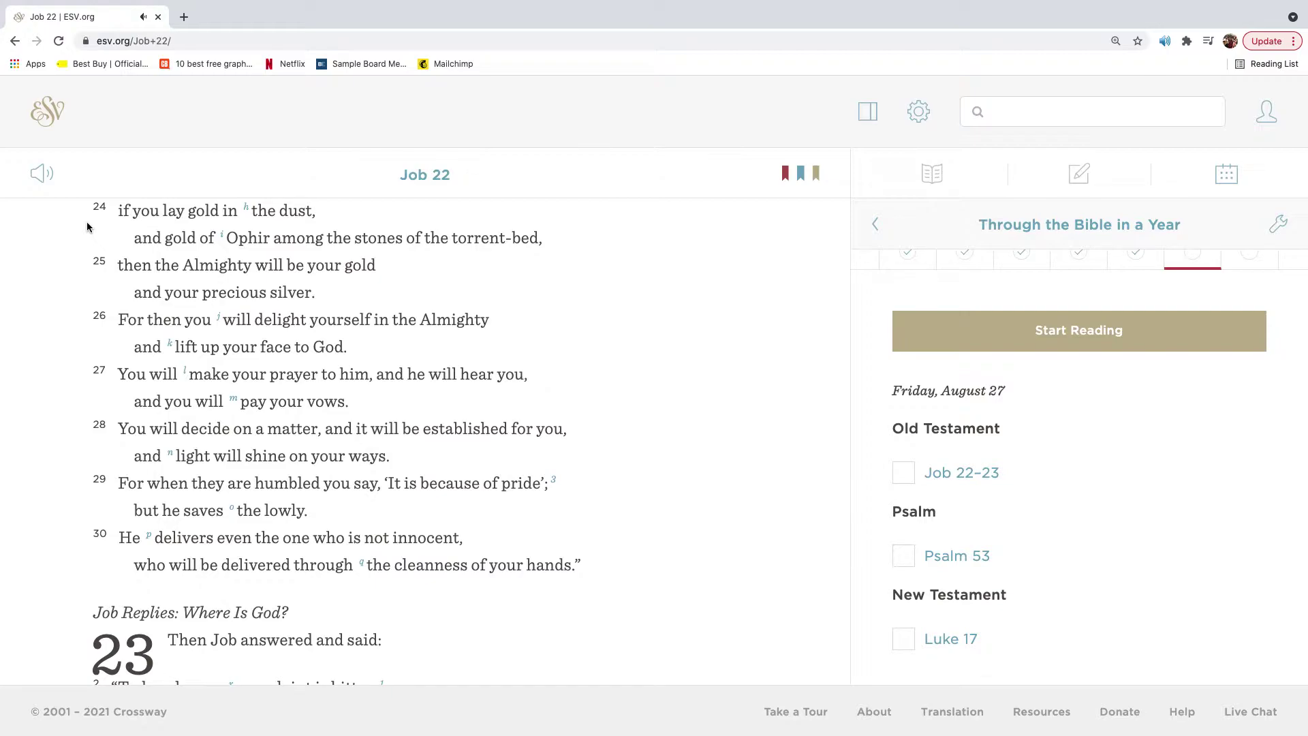
scroll(87, 228, "down", 1)
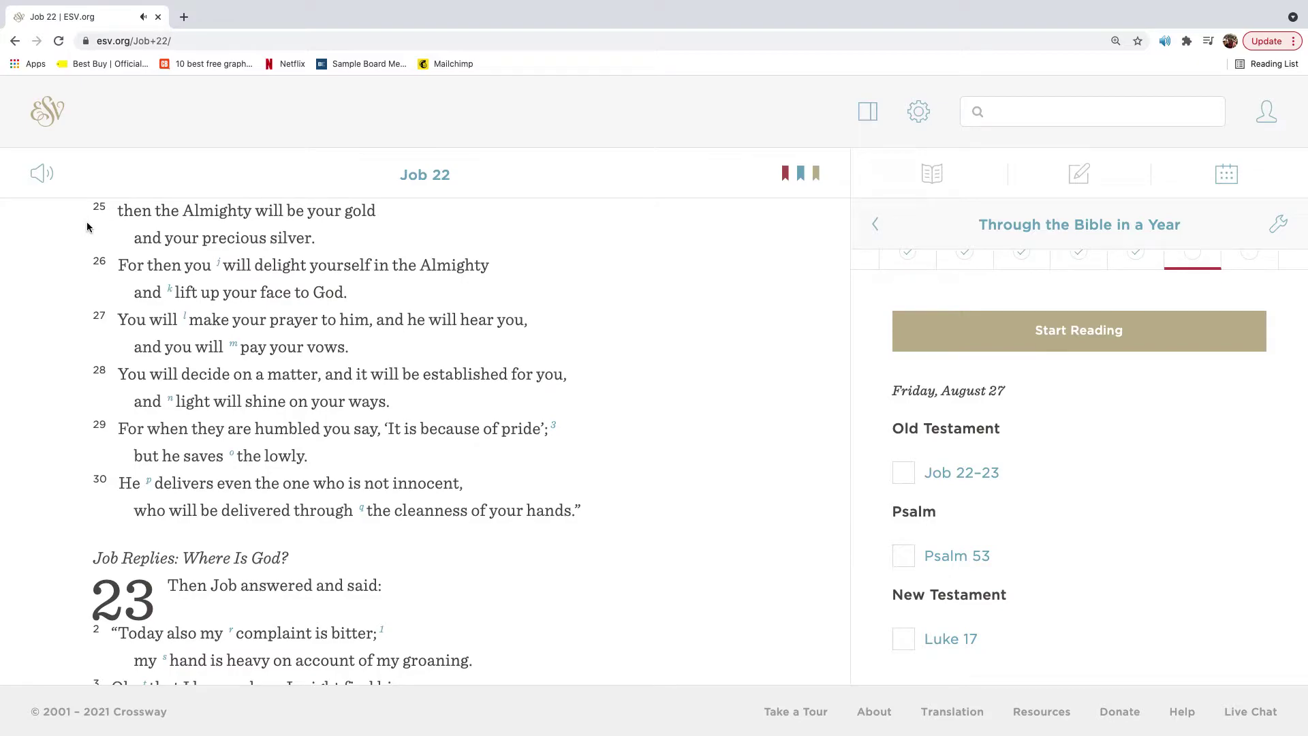
scroll(87, 227, "down", 1)
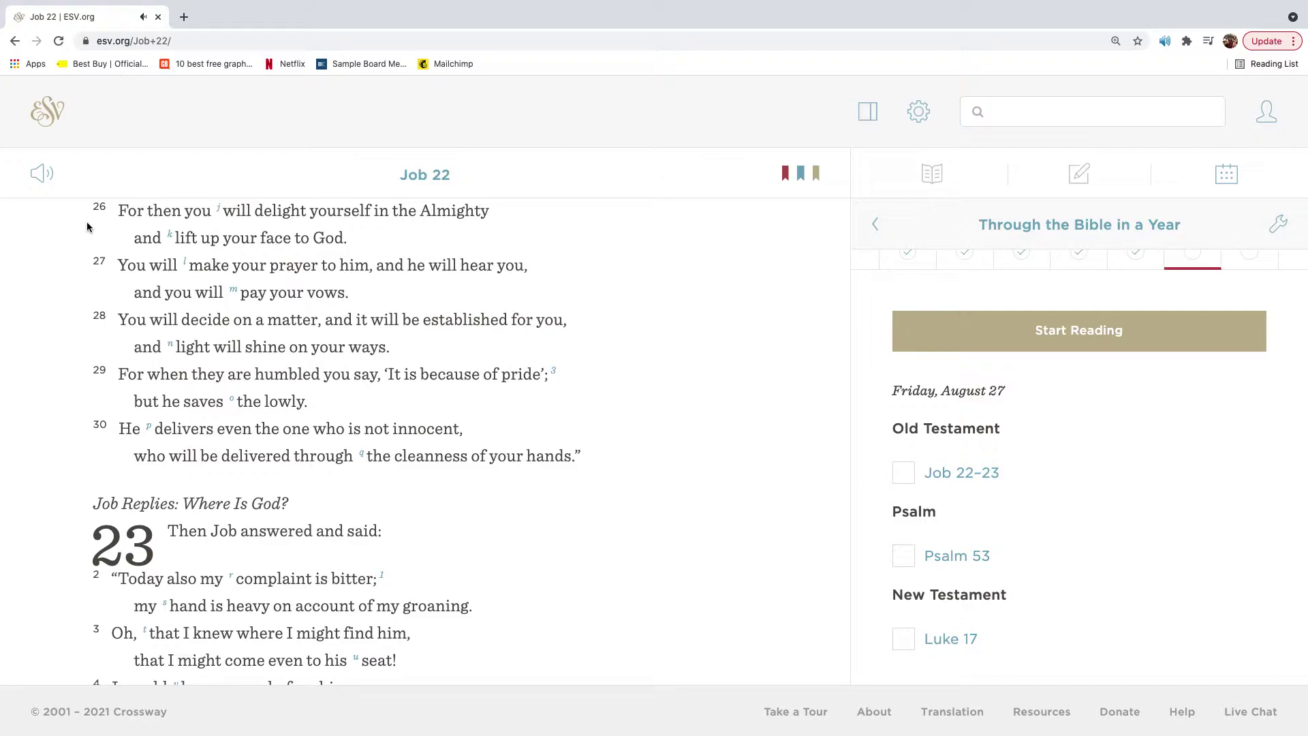
scroll(87, 227, "down", 1)
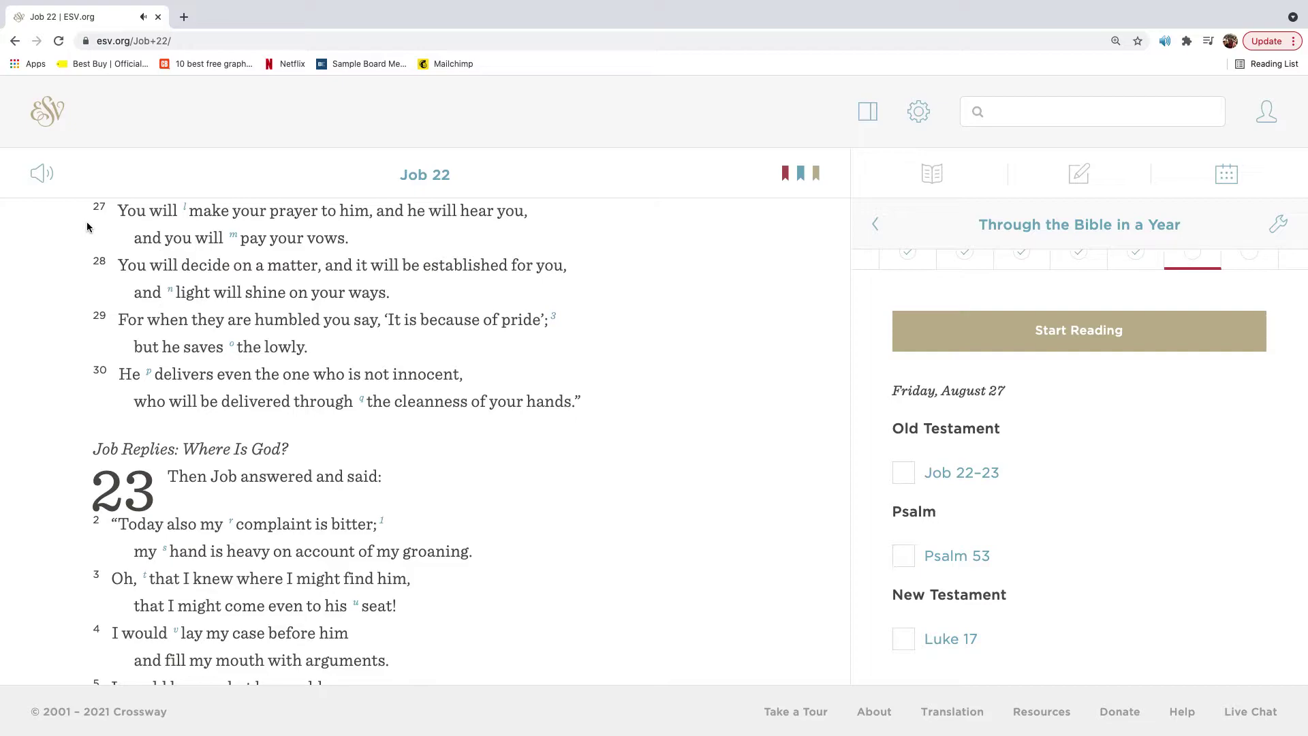
scroll(87, 227, "down", 1)
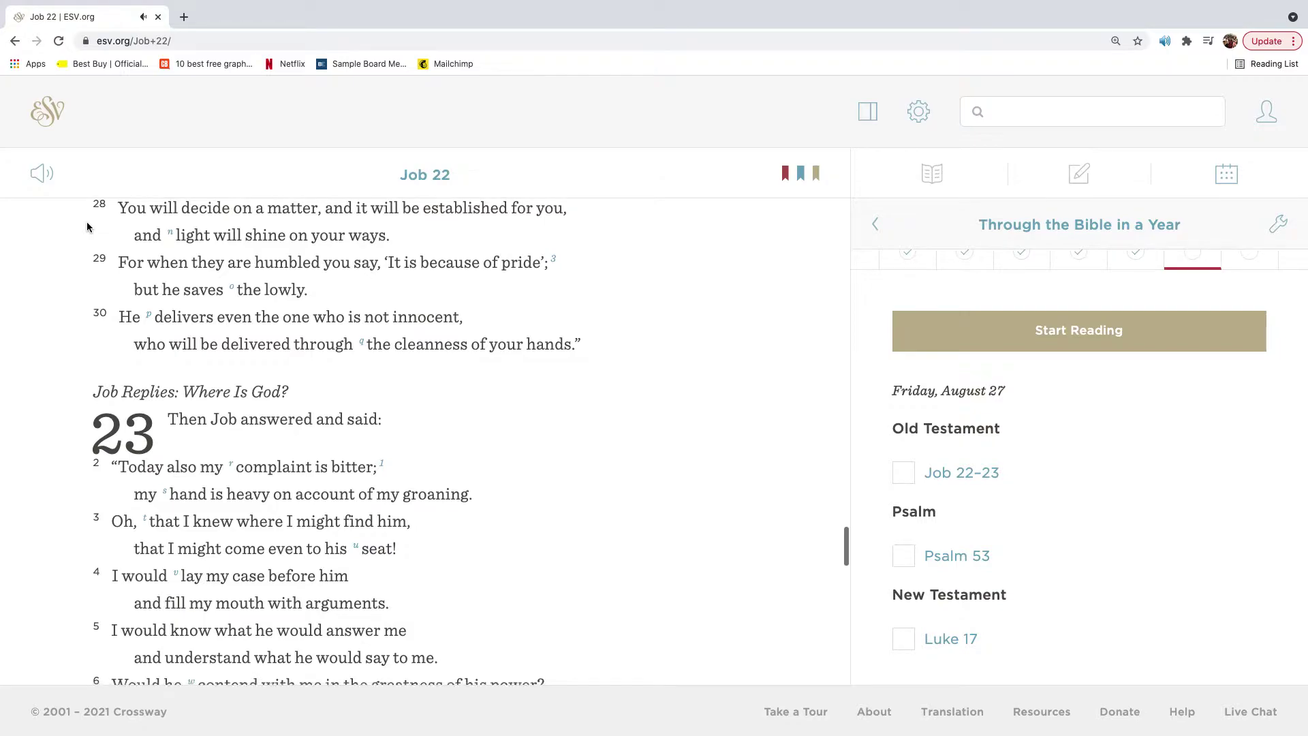
scroll(87, 227, "down", 1)
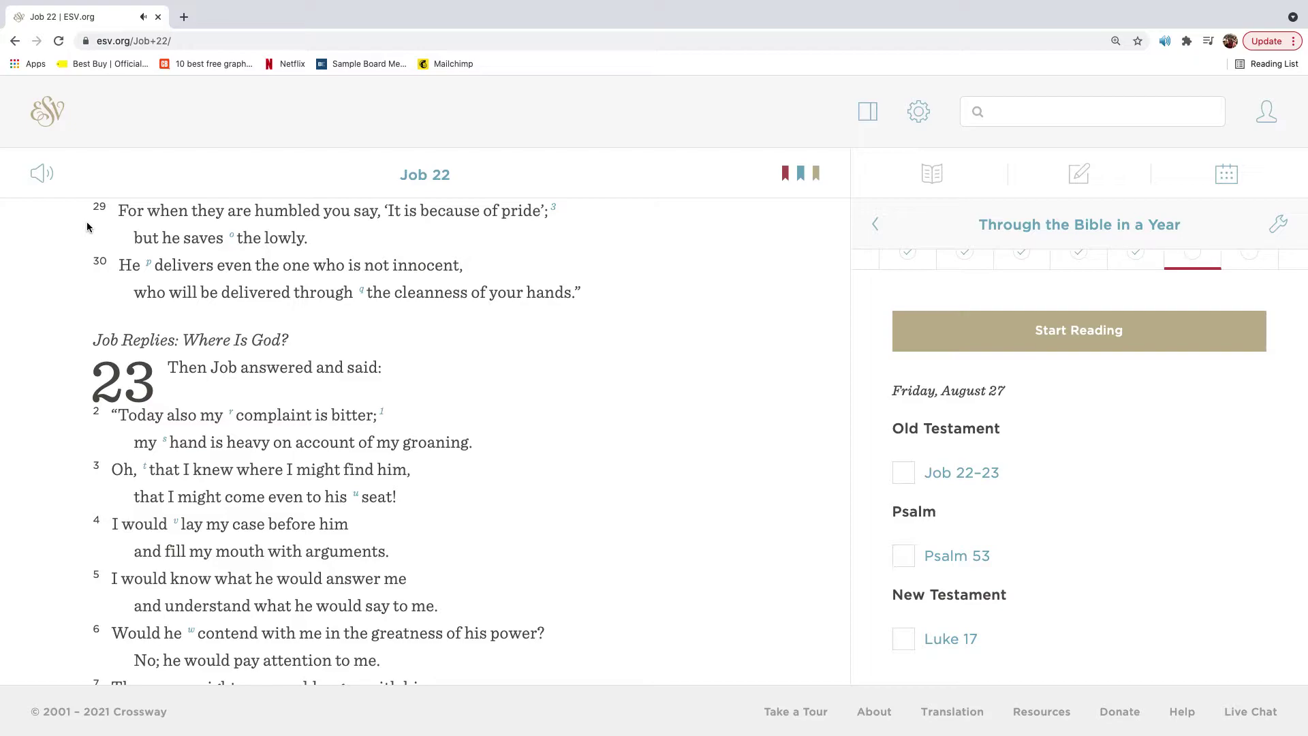
scroll(86, 227, "down", 1)
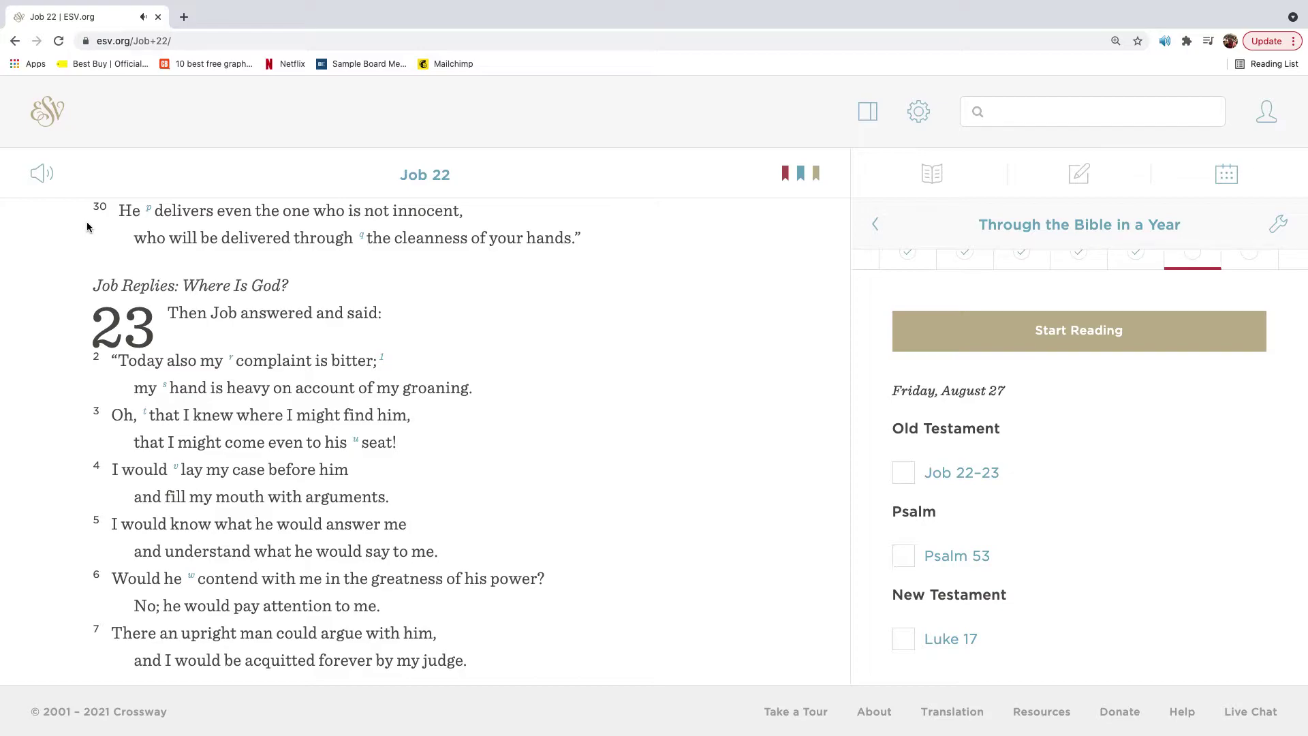
scroll(87, 227, "down", 1)
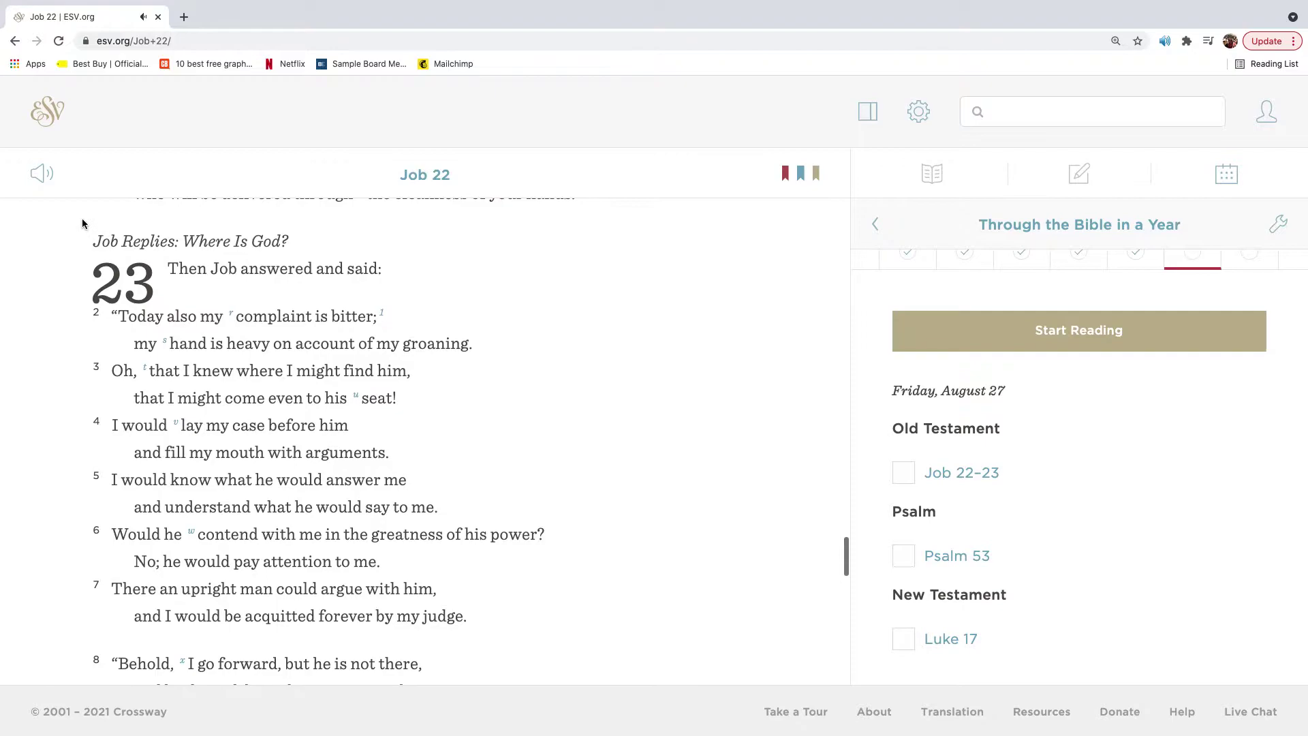
scroll(82, 217, "down", 1)
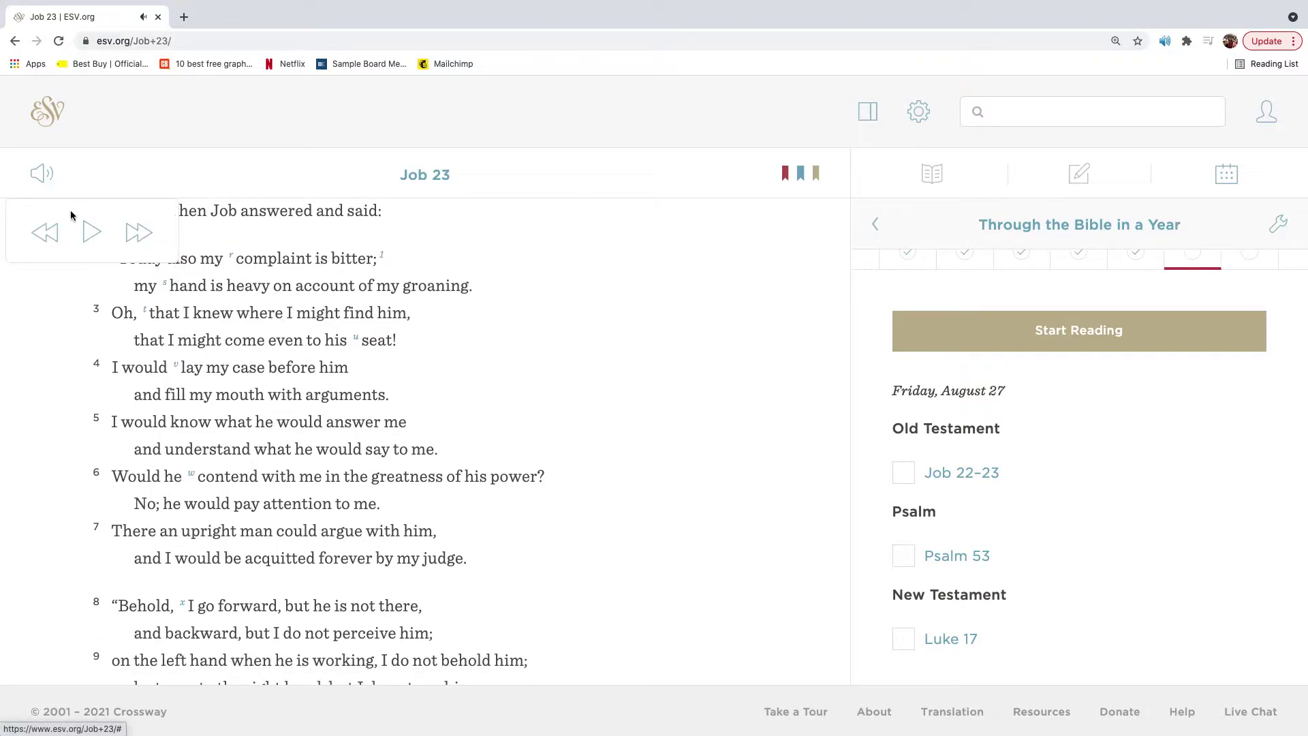
Dismiss the audio playback popup and advance Job 23 by a line.
left_click(91, 232)
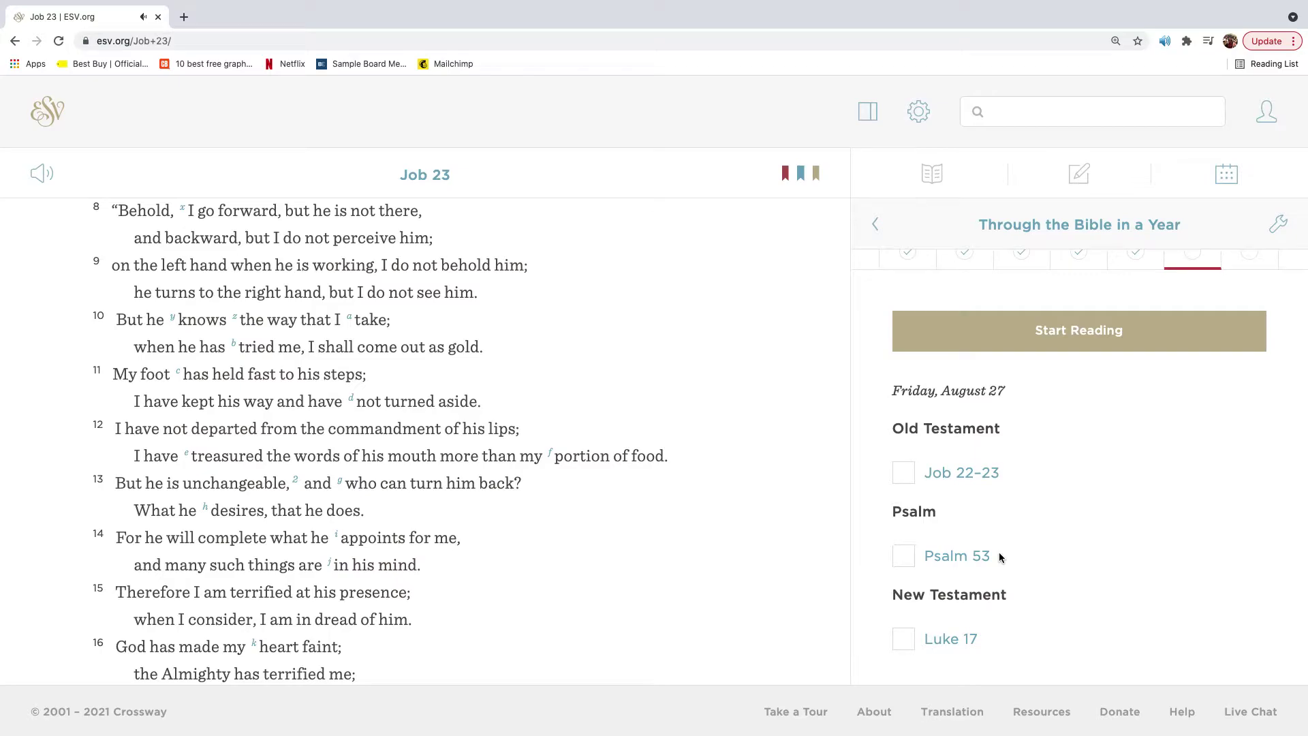
key("Down")
key("Down")
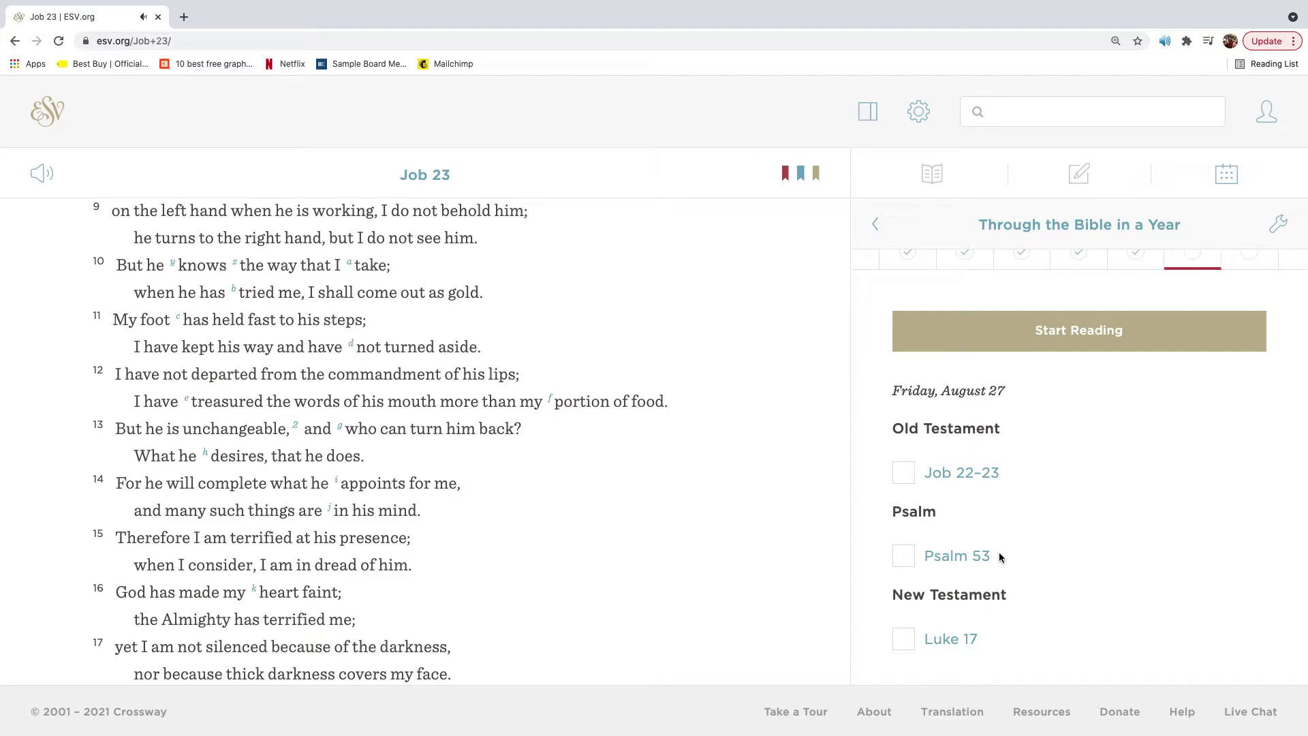
Scroll line by line through the rest of Job 23 into Job 24's opening verses.
key("Down")
key("Down")
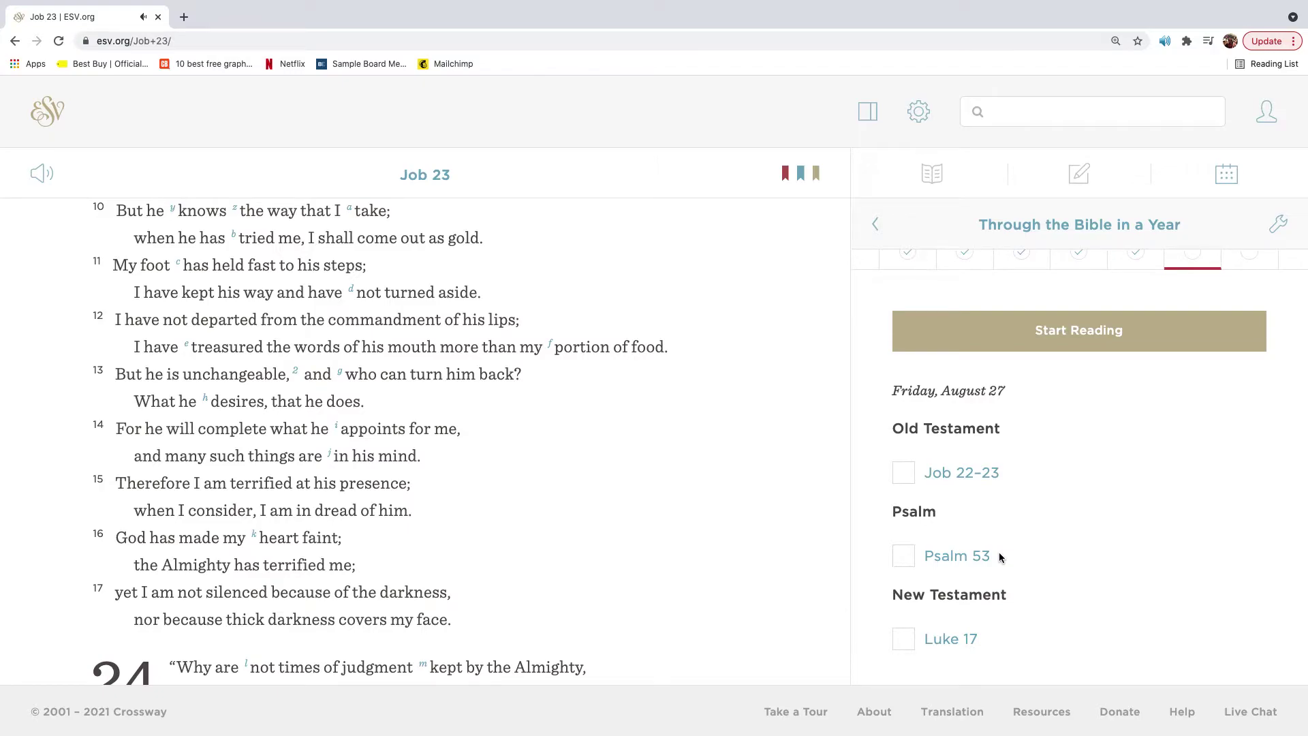
key("Down")
key("Down")
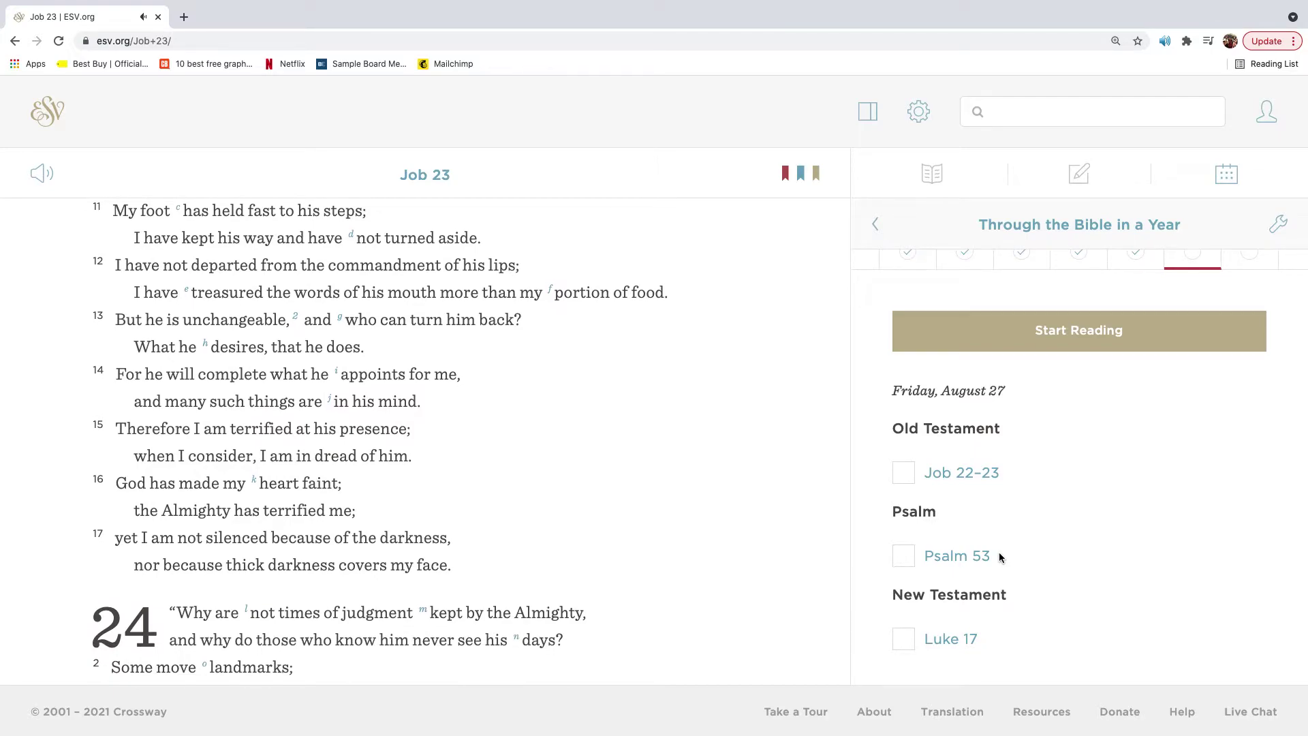
key("Down")
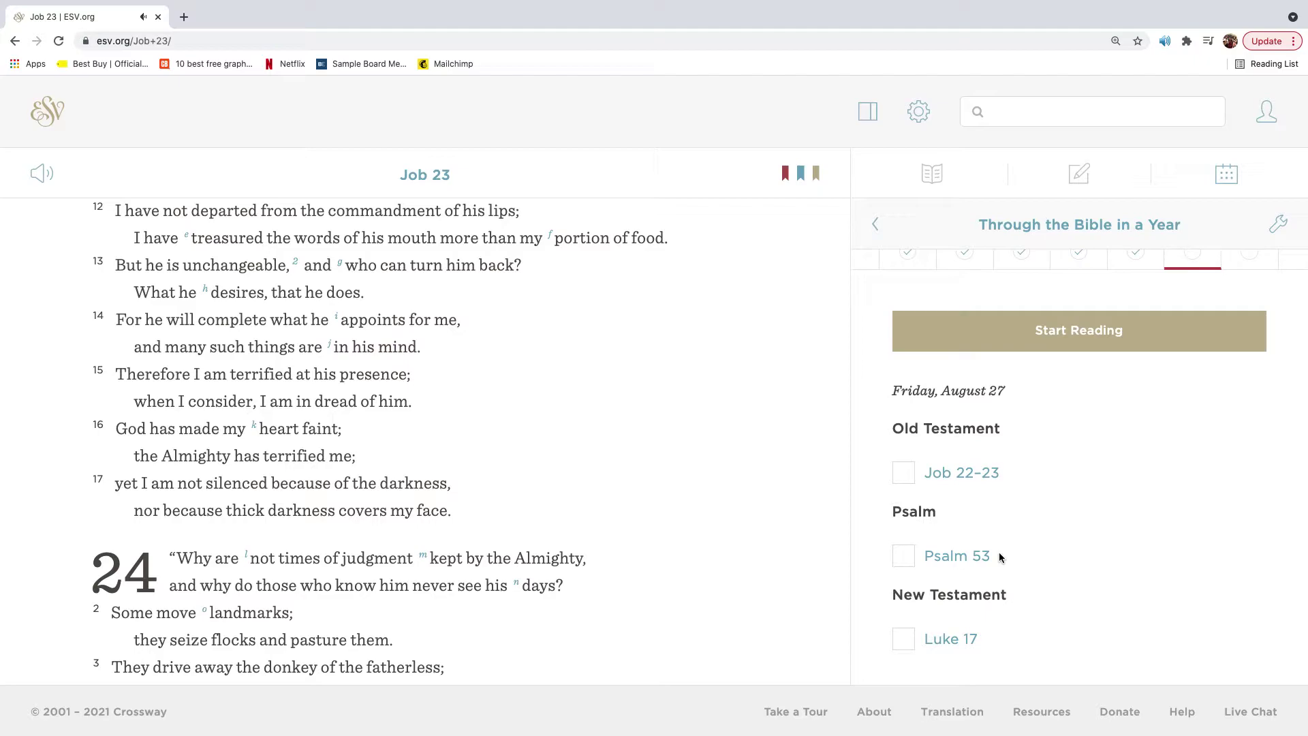
key("Down")
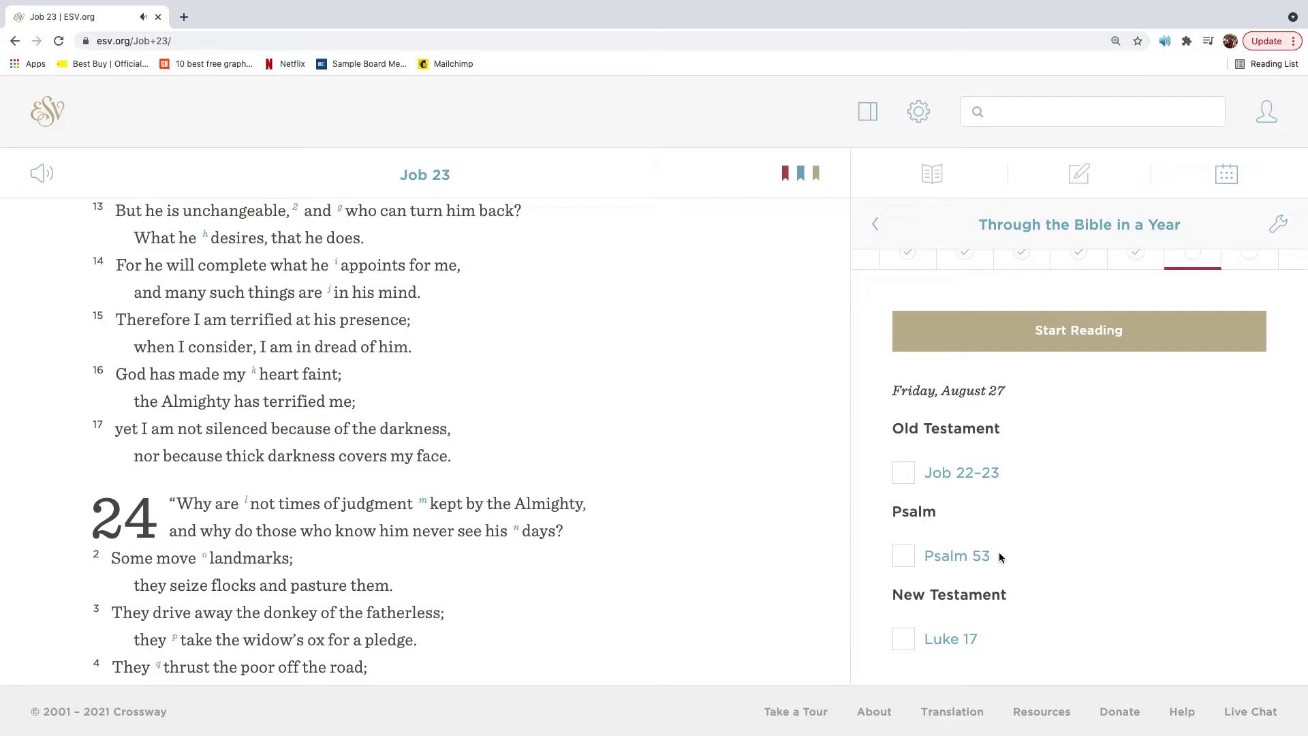
key("Down")
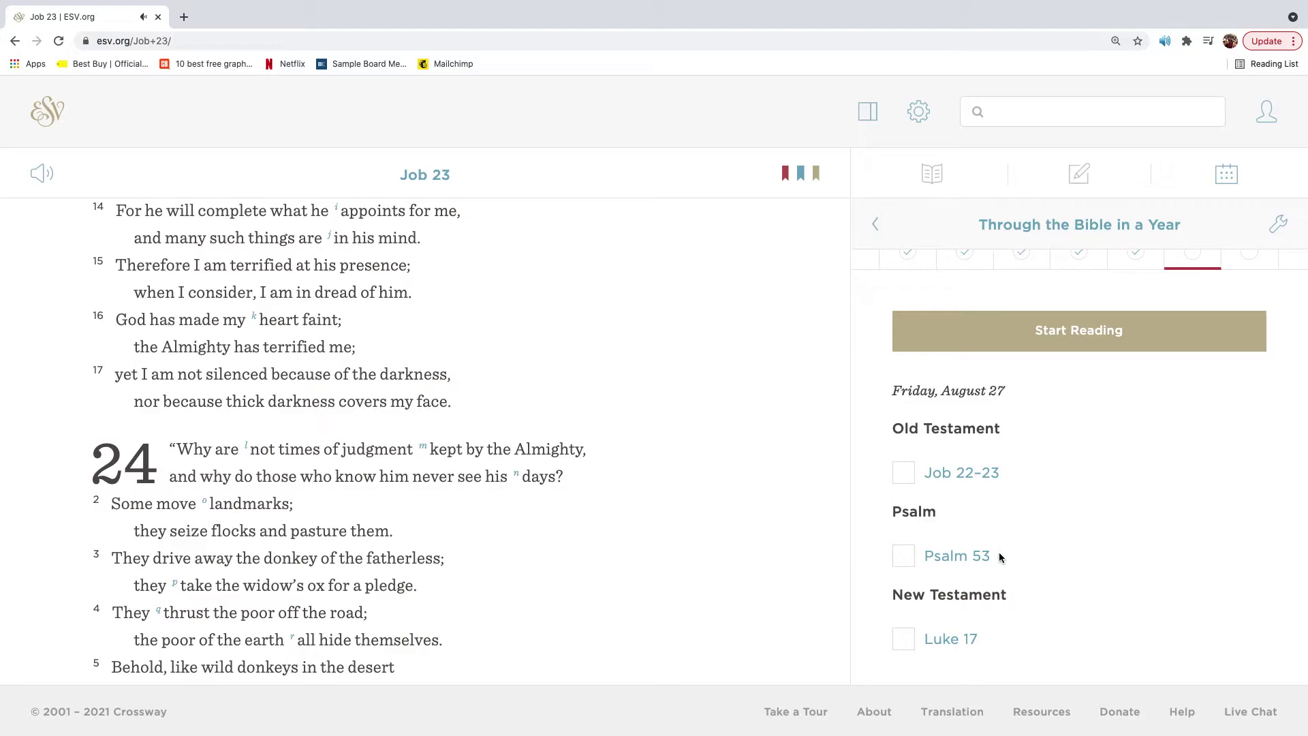
key("Down")
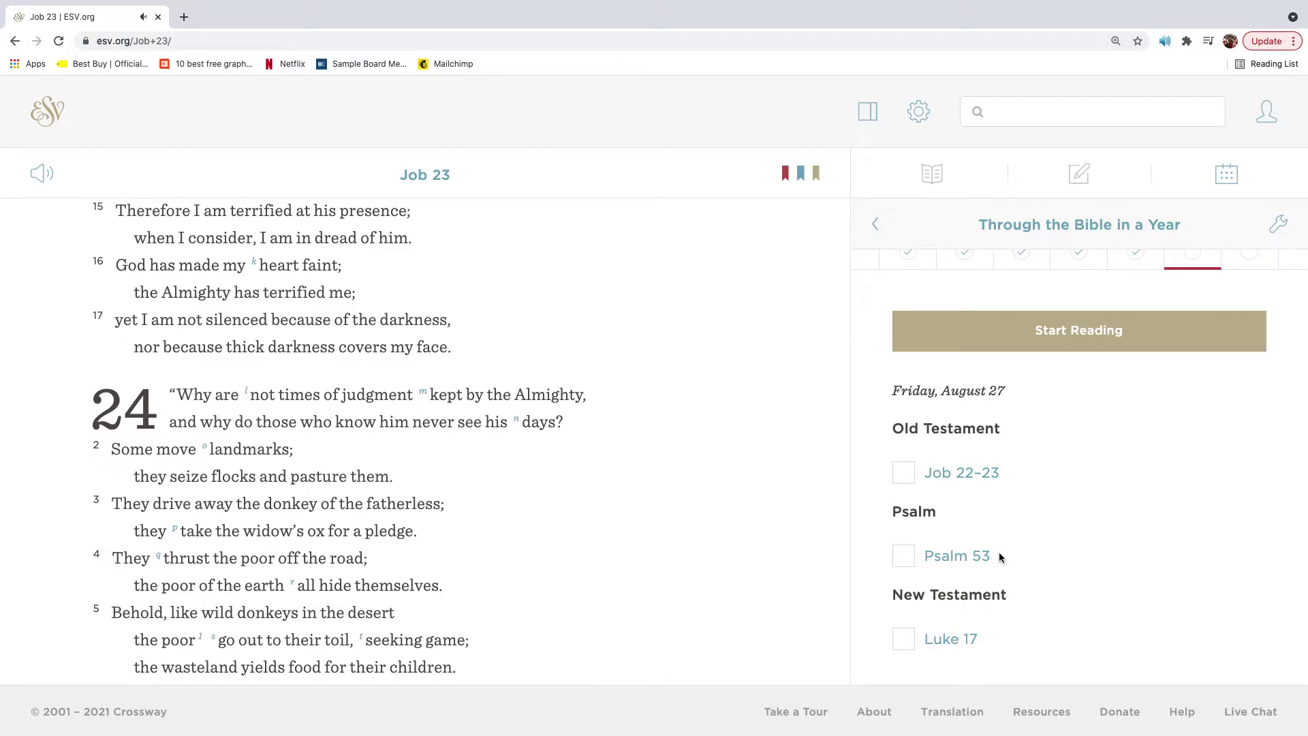
key("Down")
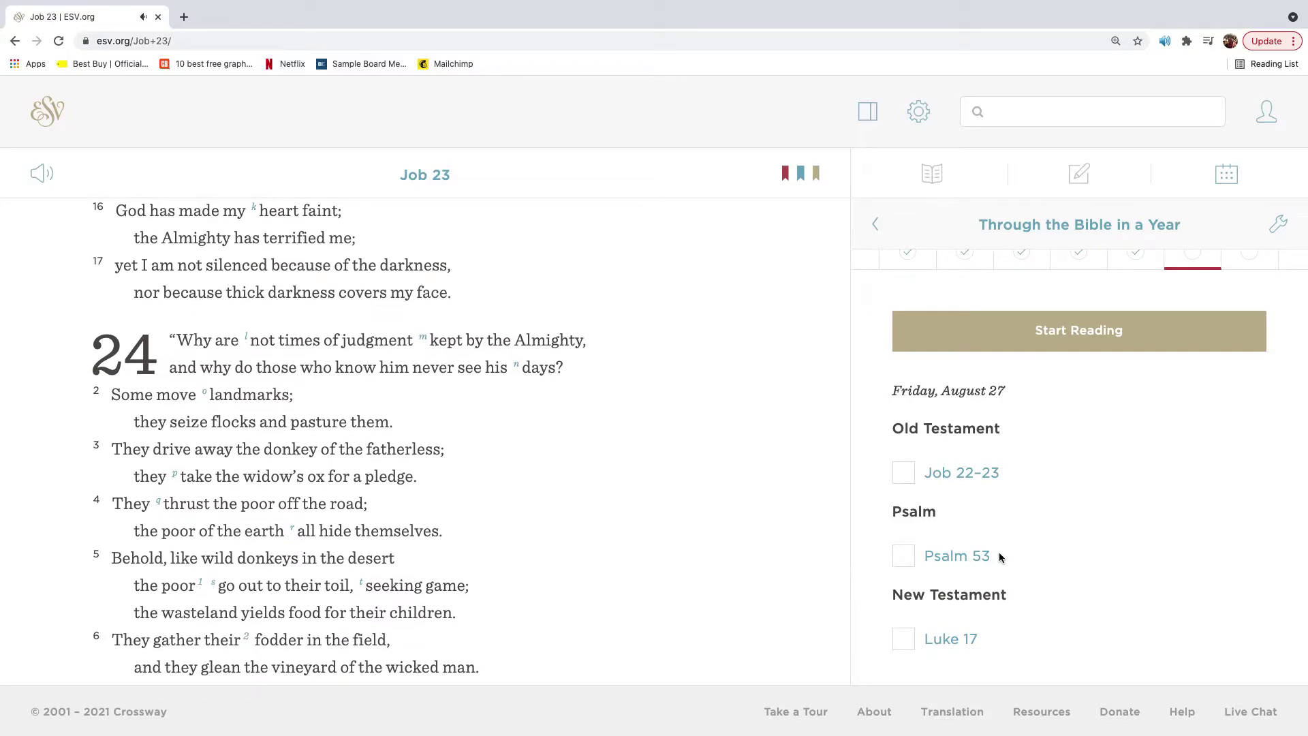
key("Down")
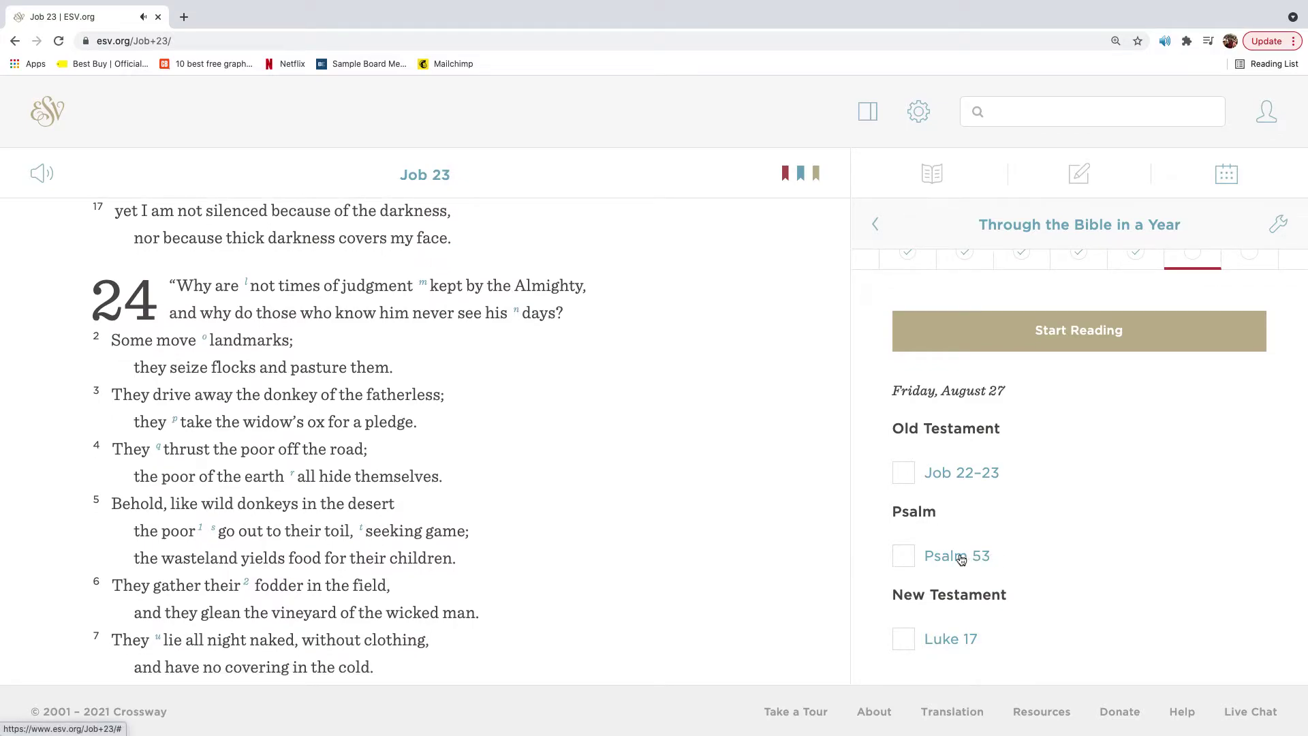
Read Psalm 53 from Friday's plan panel, then move on to the Luke 17 reading.
key("Down")
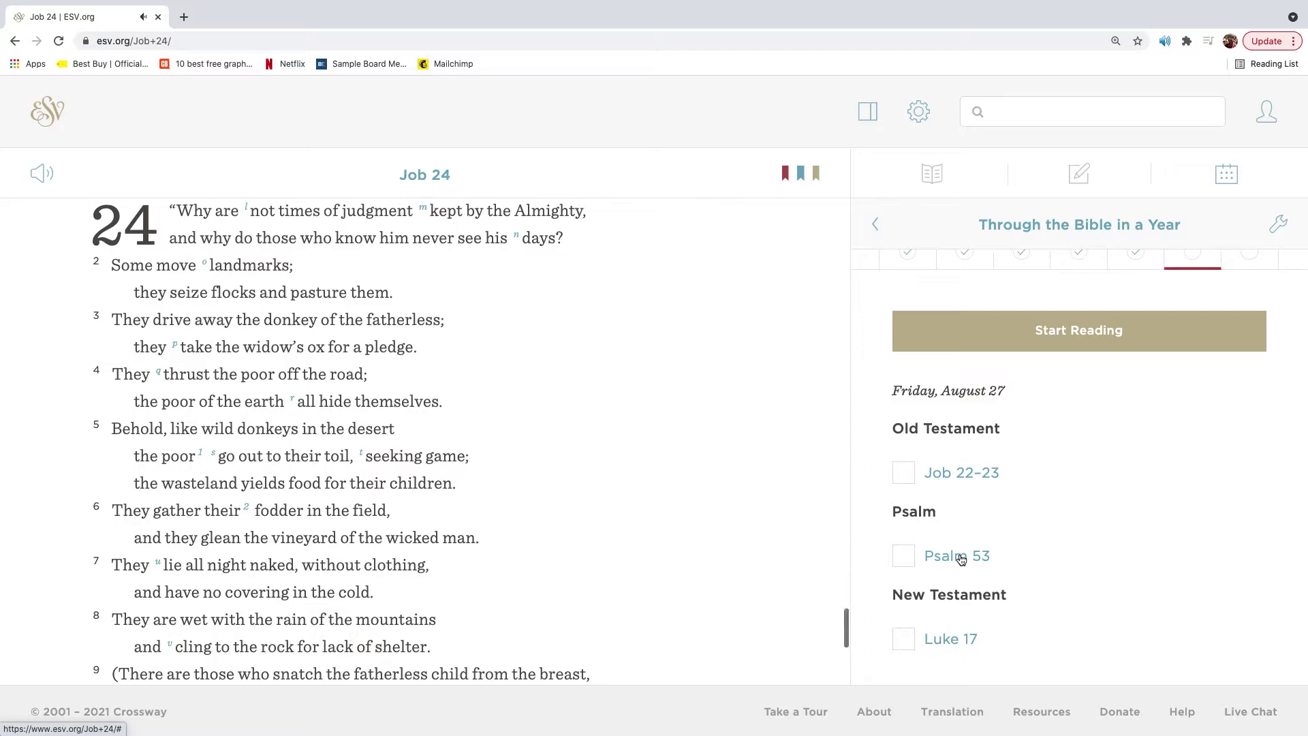
left_click(961, 556)
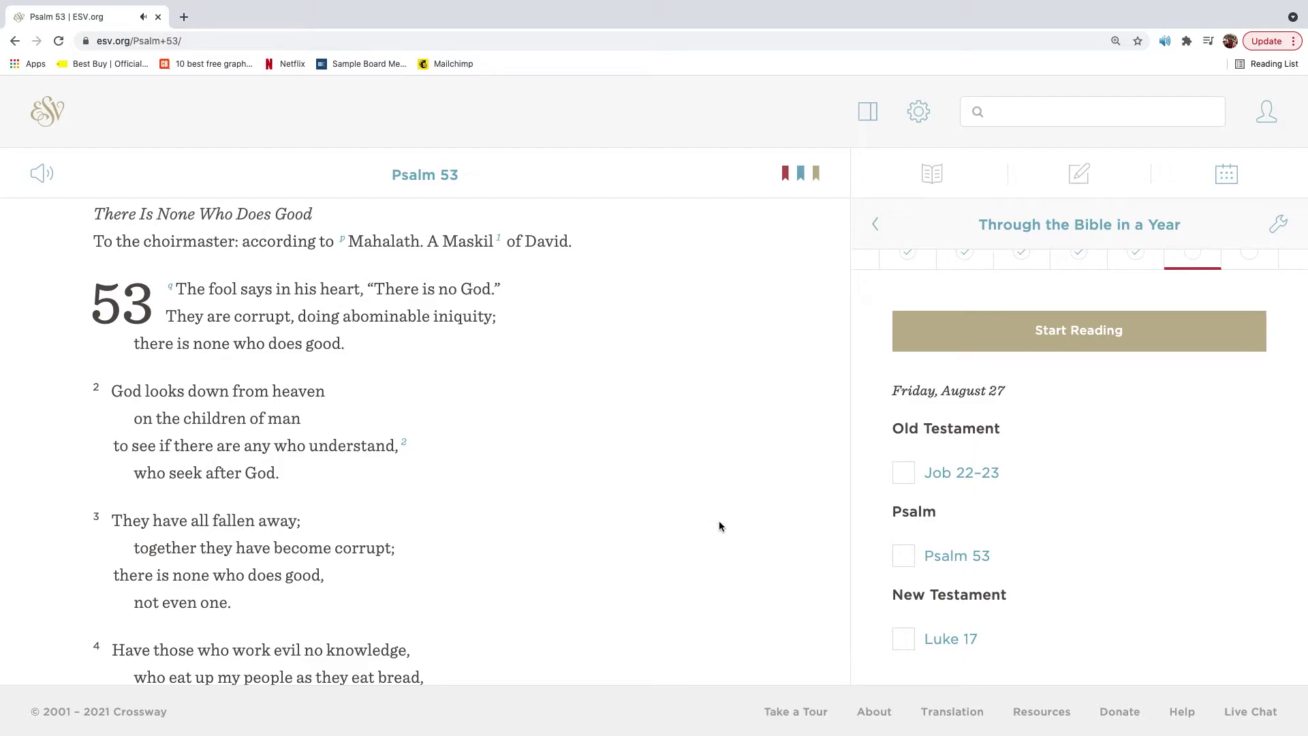
scroll(718, 527, "down", 1)
scroll(719, 527, "down", 1)
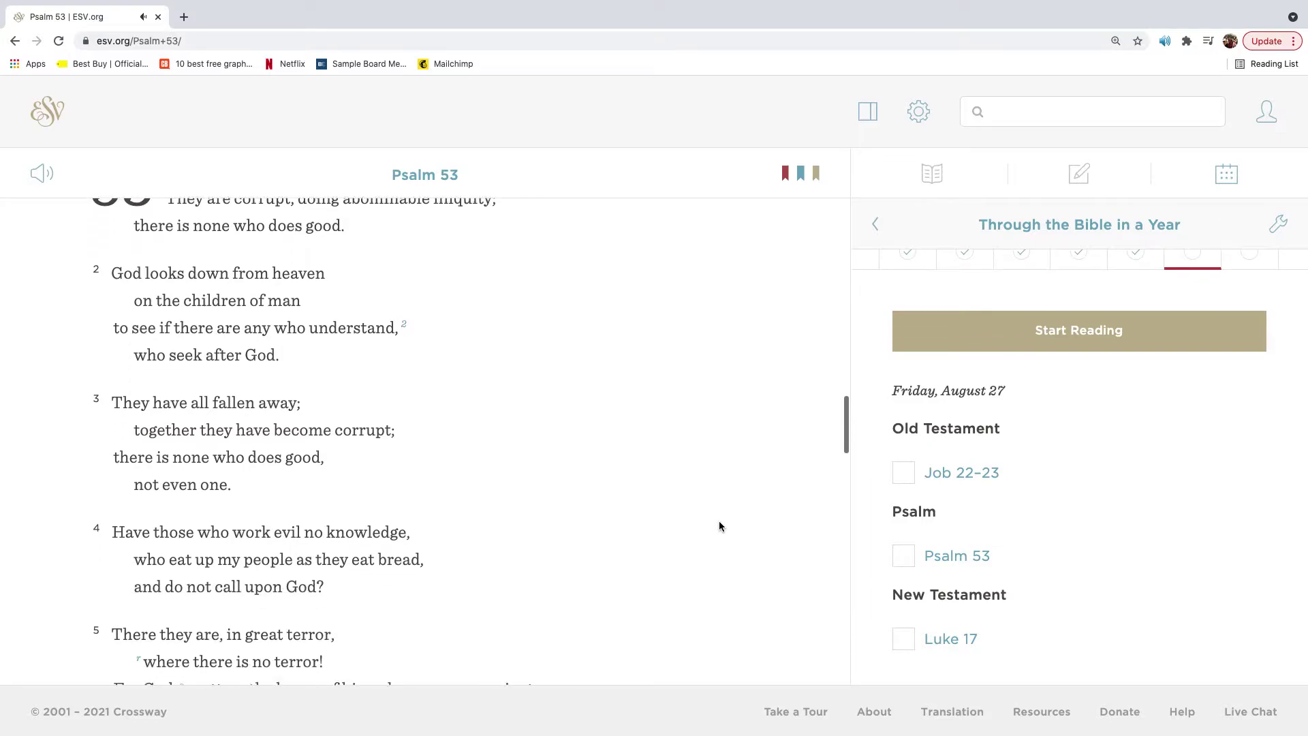
scroll(718, 526, "down", 1)
scroll(719, 526, "down", 1)
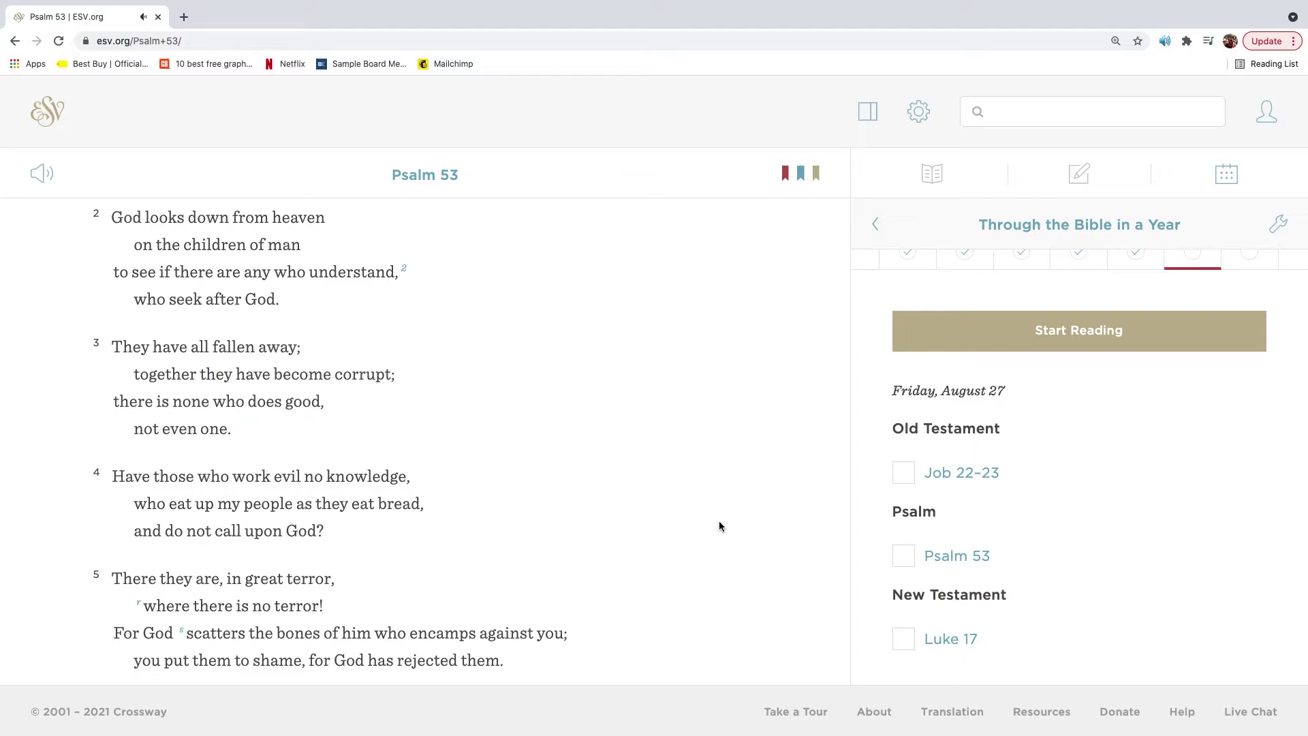
scroll(718, 526, "down", 1)
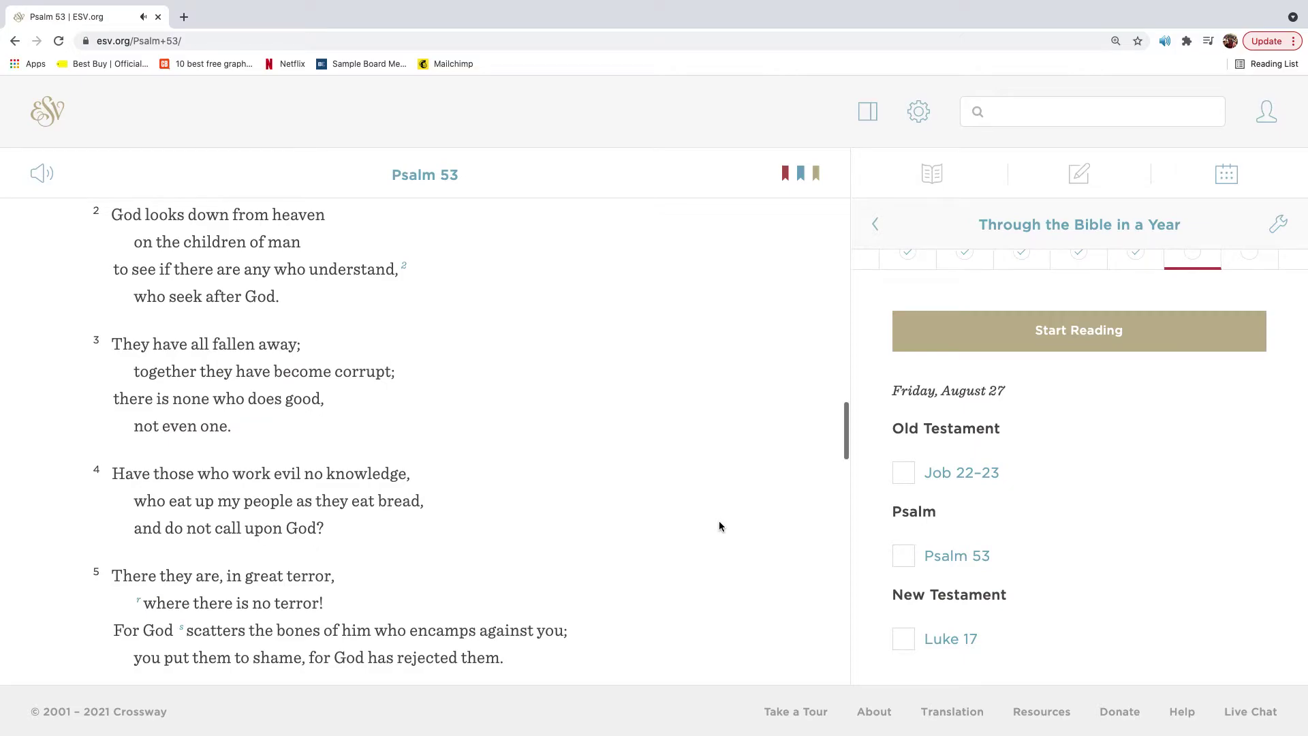
scroll(719, 527, "down", 1)
scroll(719, 527, "down", 1)
scroll(719, 526, "down", 1)
scroll(718, 526, "down", 1)
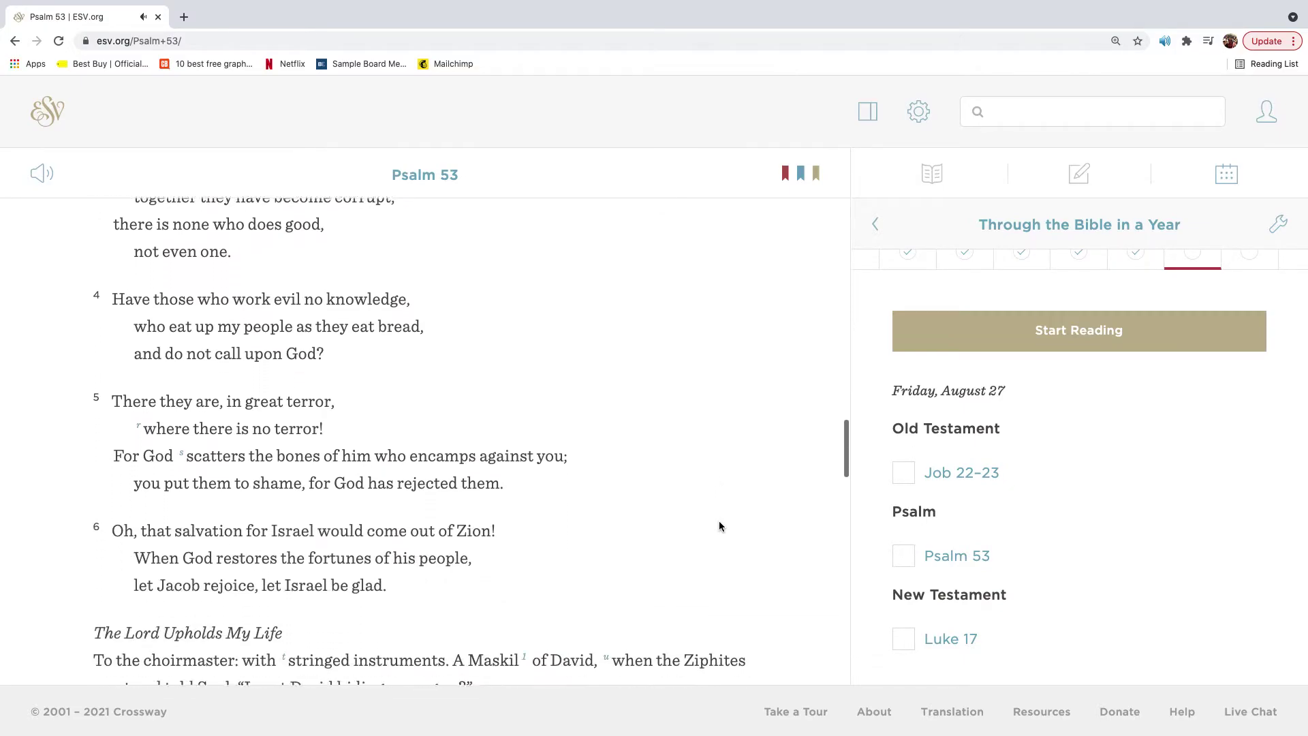
scroll(719, 527, "down", 1)
scroll(719, 527, "down", 1)
scroll(719, 526, "down", 1)
scroll(718, 527, "down", 1)
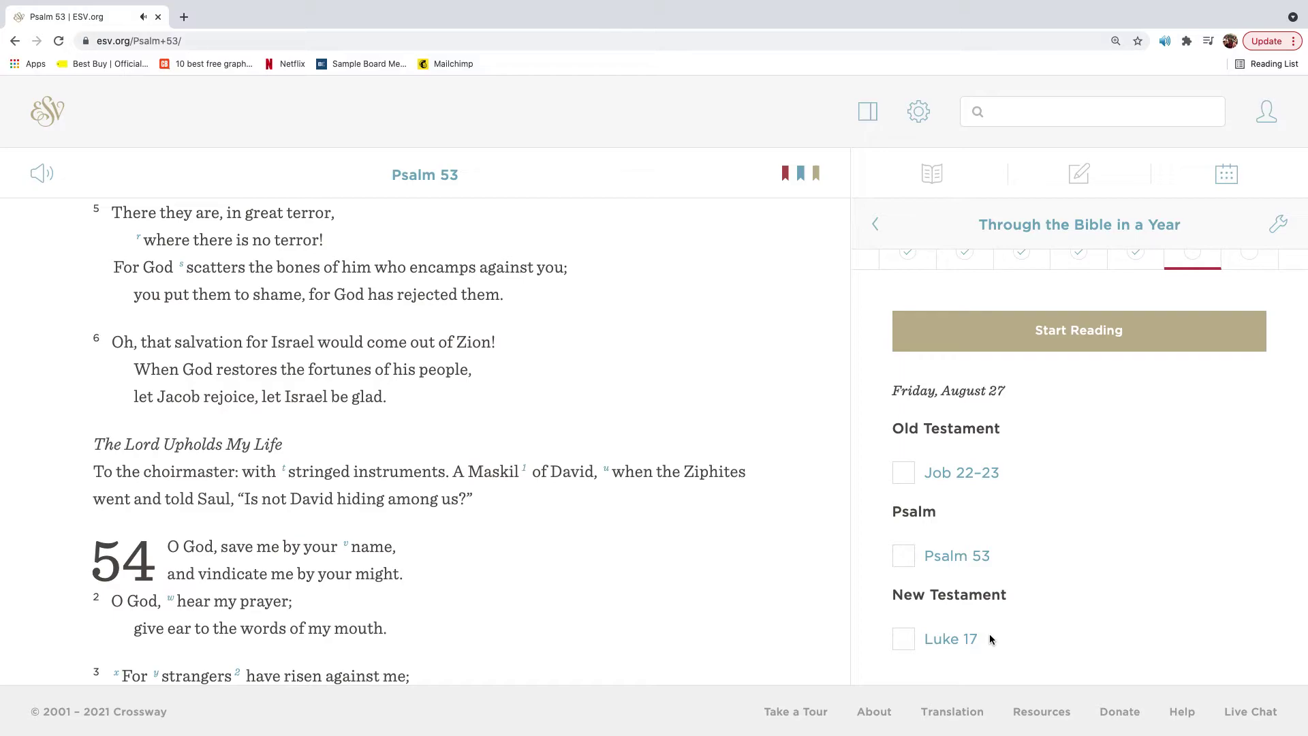
left_click(952, 639)
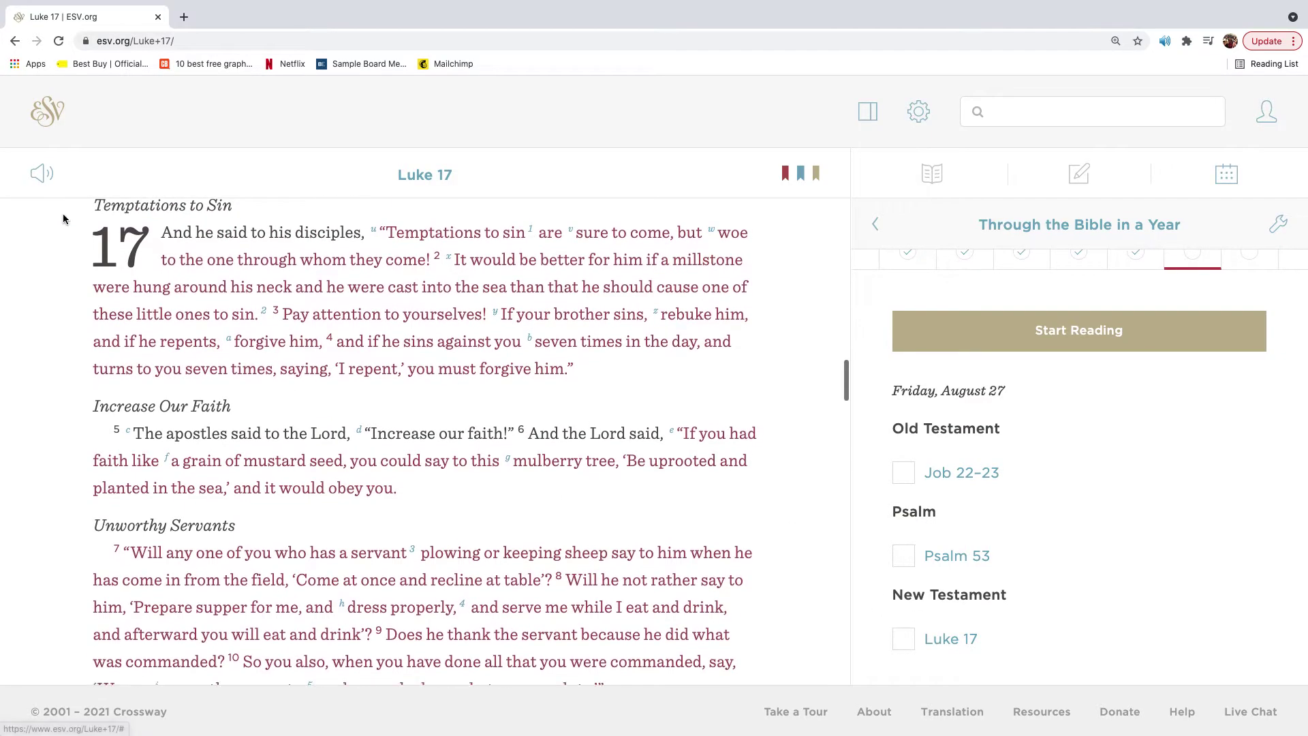
scroll(47, 205, "down", 1)
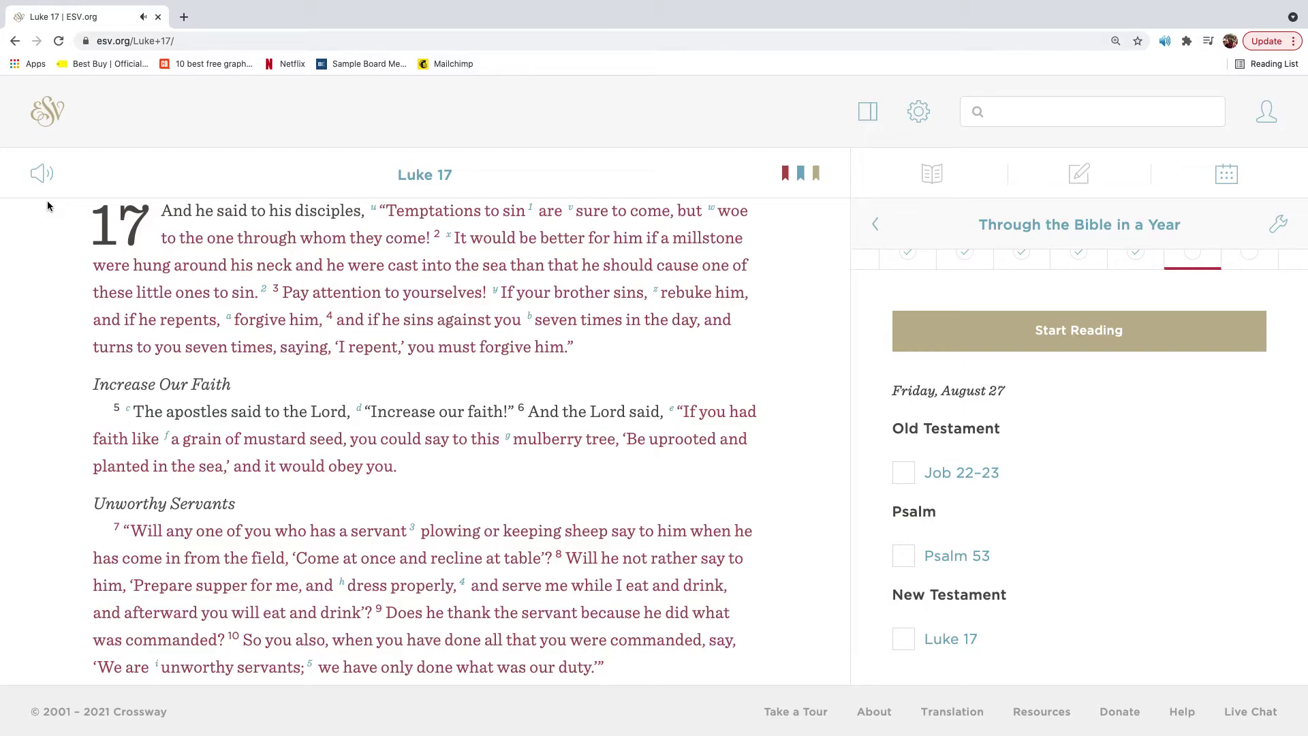
scroll(48, 203, "down", 1)
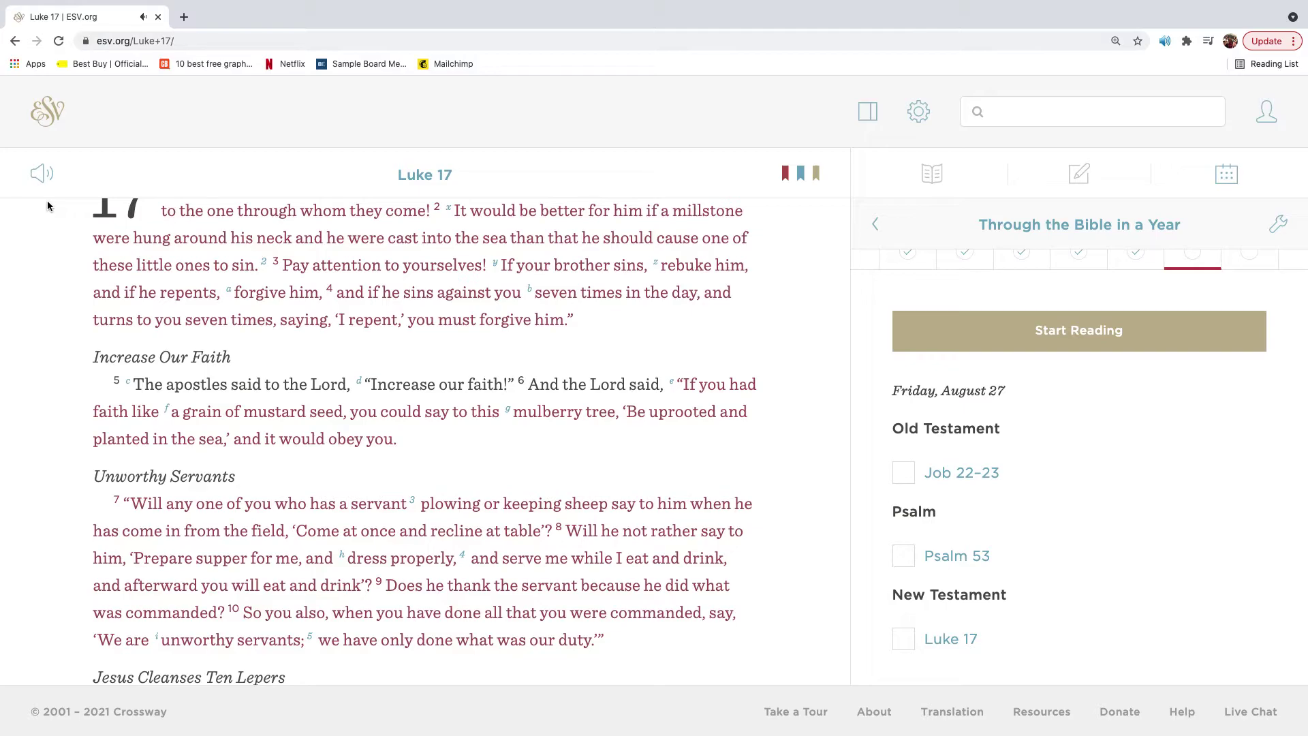
scroll(47, 206, "down", 1)
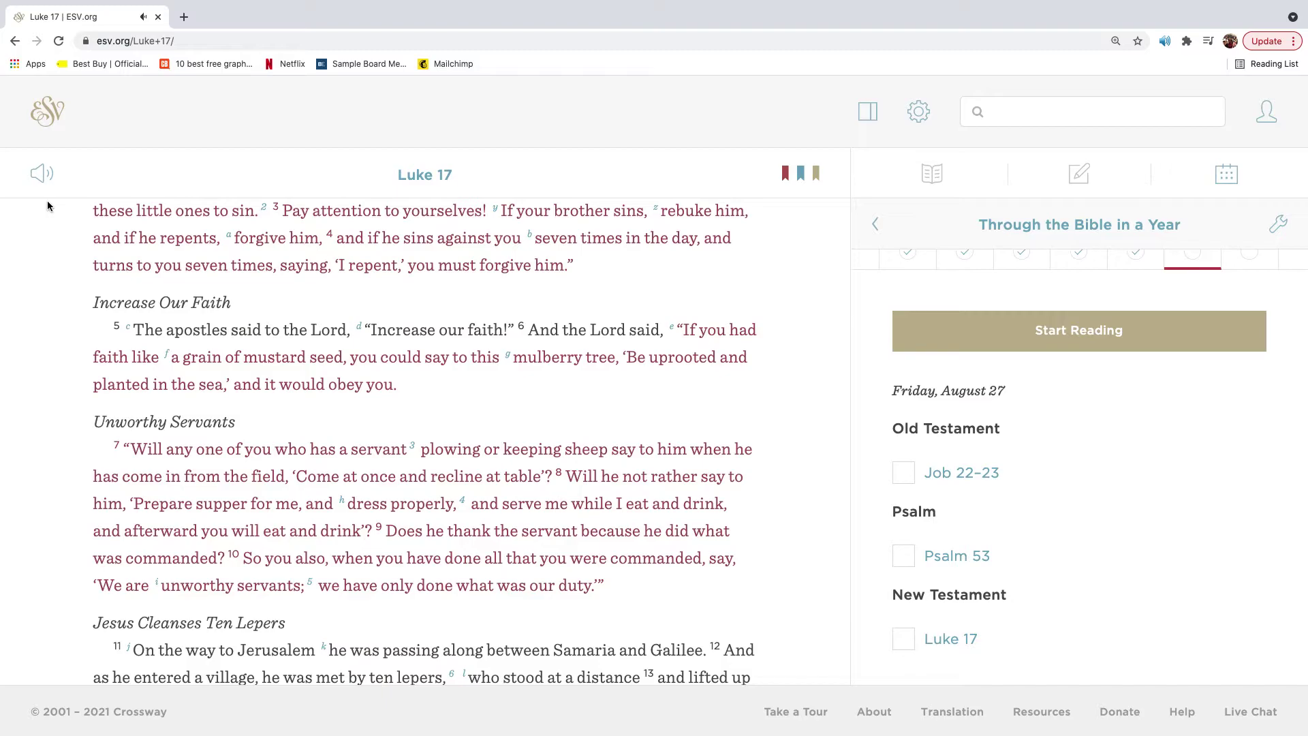
scroll(48, 206, "down", 1)
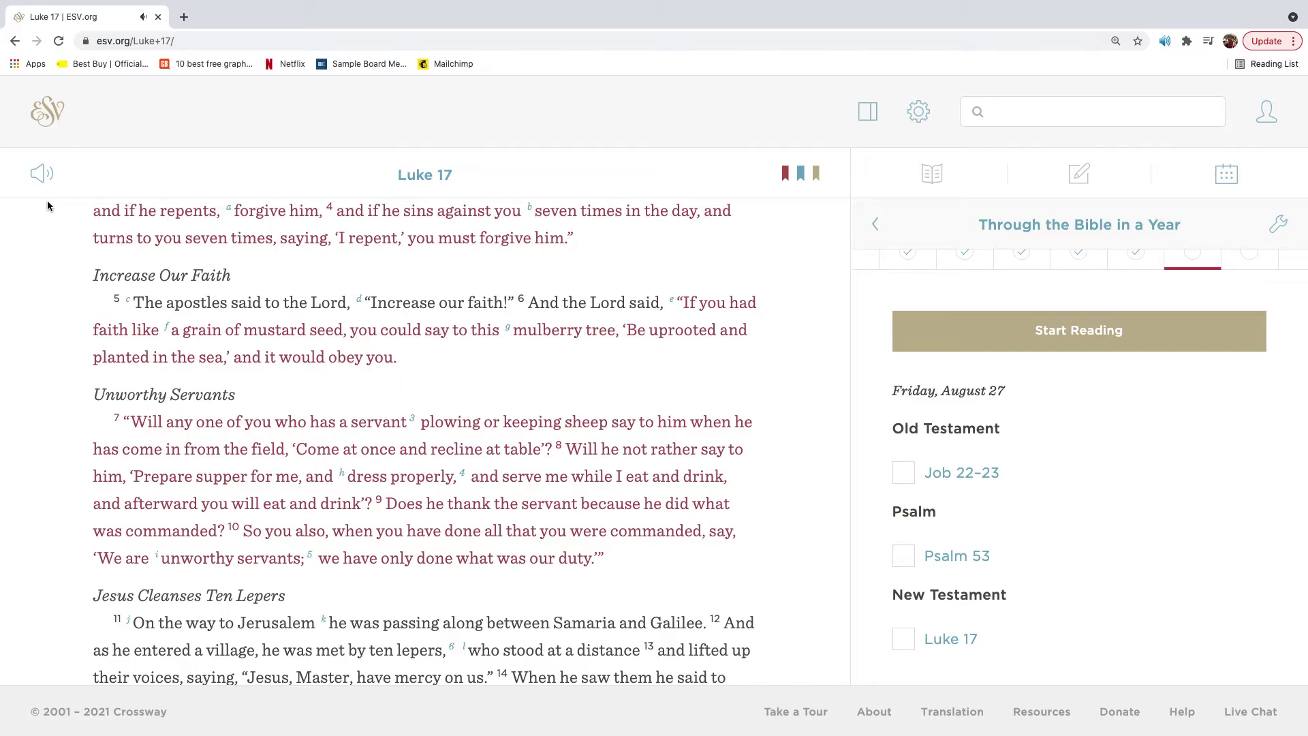
scroll(47, 207, "down", 3)
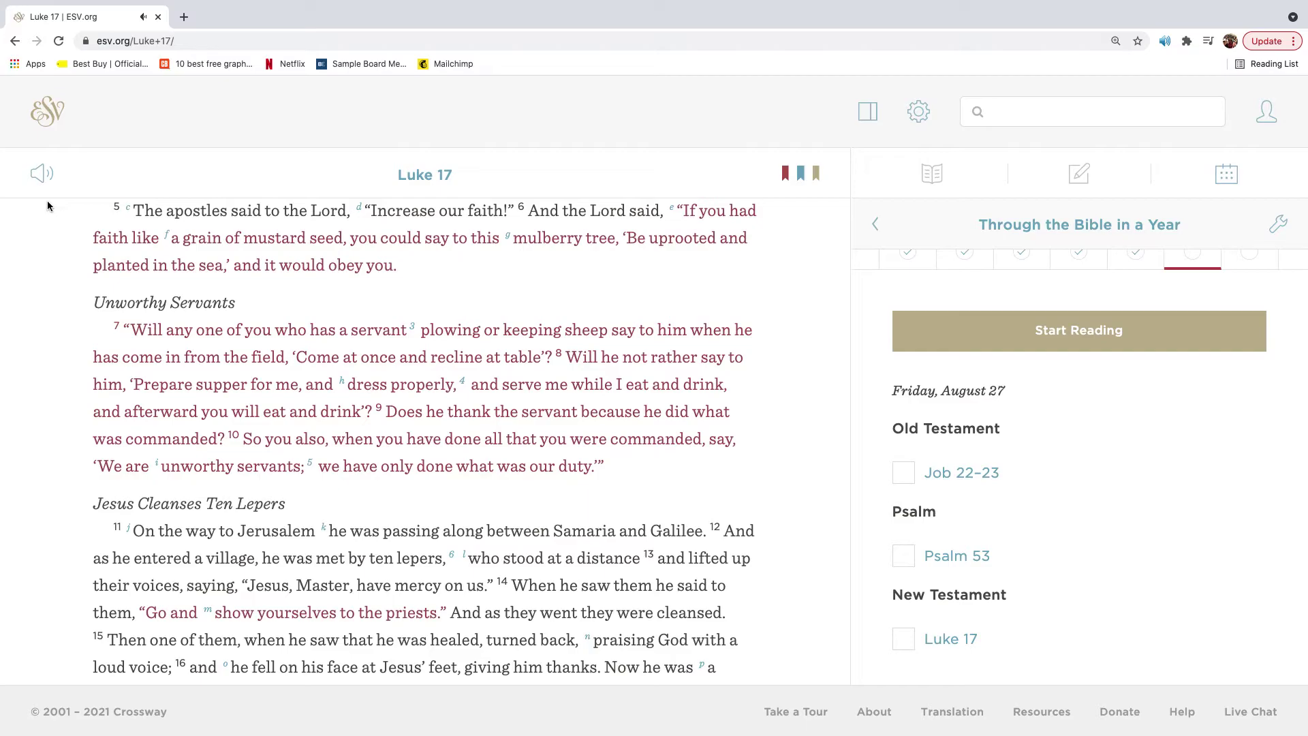
scroll(48, 205, "down", 2)
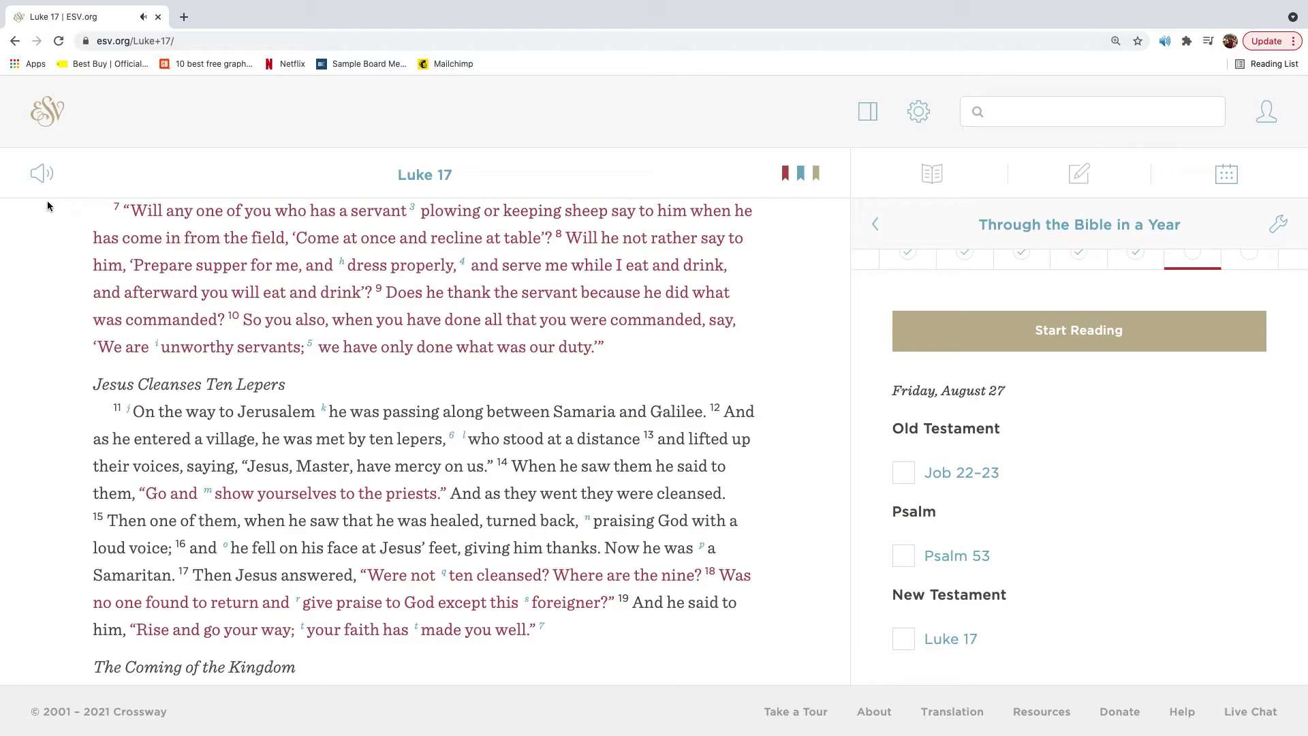
scroll(47, 205, "down", 1)
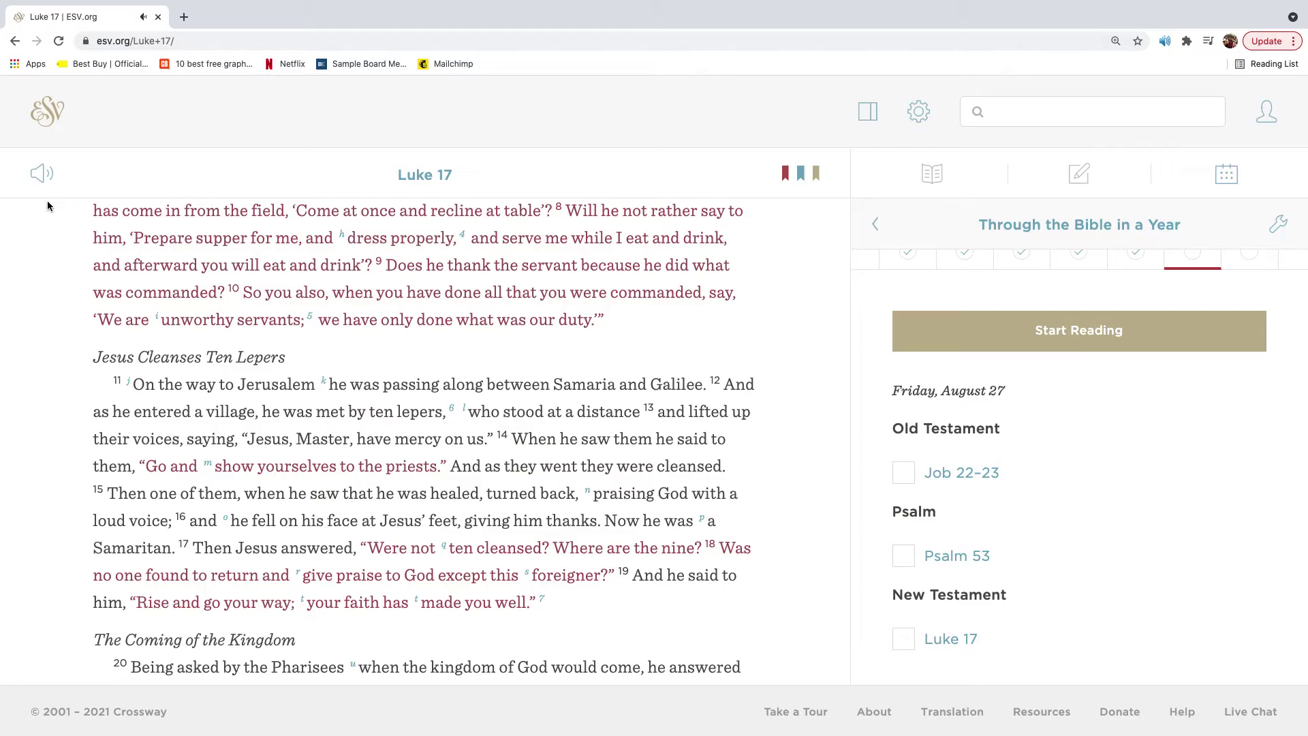
scroll(47, 205, "down", 1)
scroll(47, 204, "down", 1)
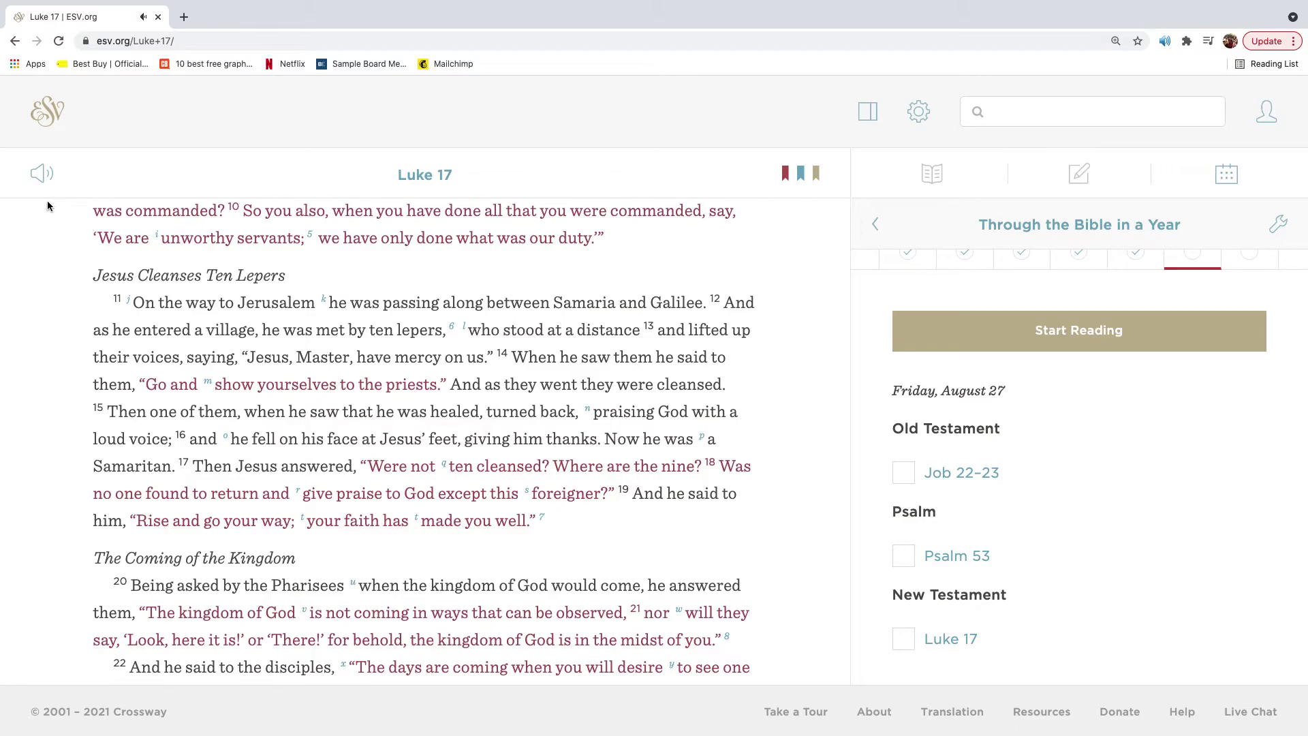
scroll(48, 205, "down", 2)
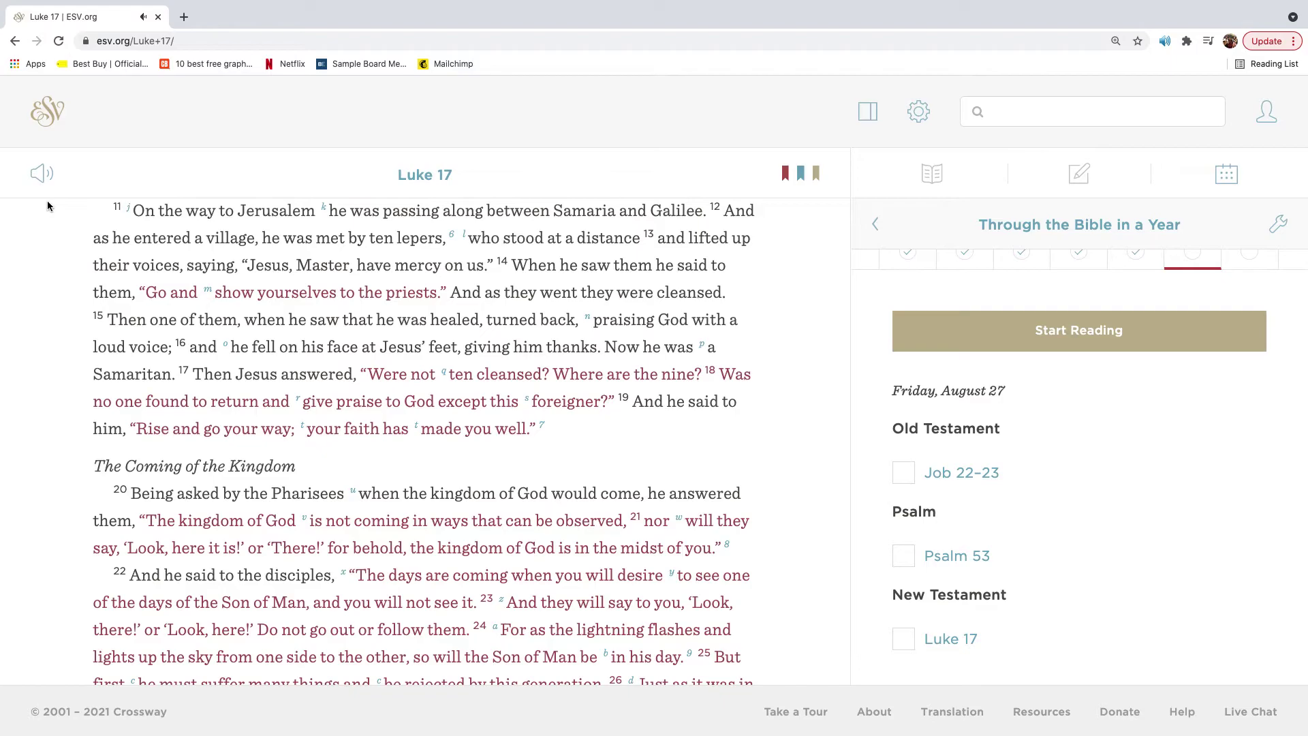
scroll(47, 205, "down", 1)
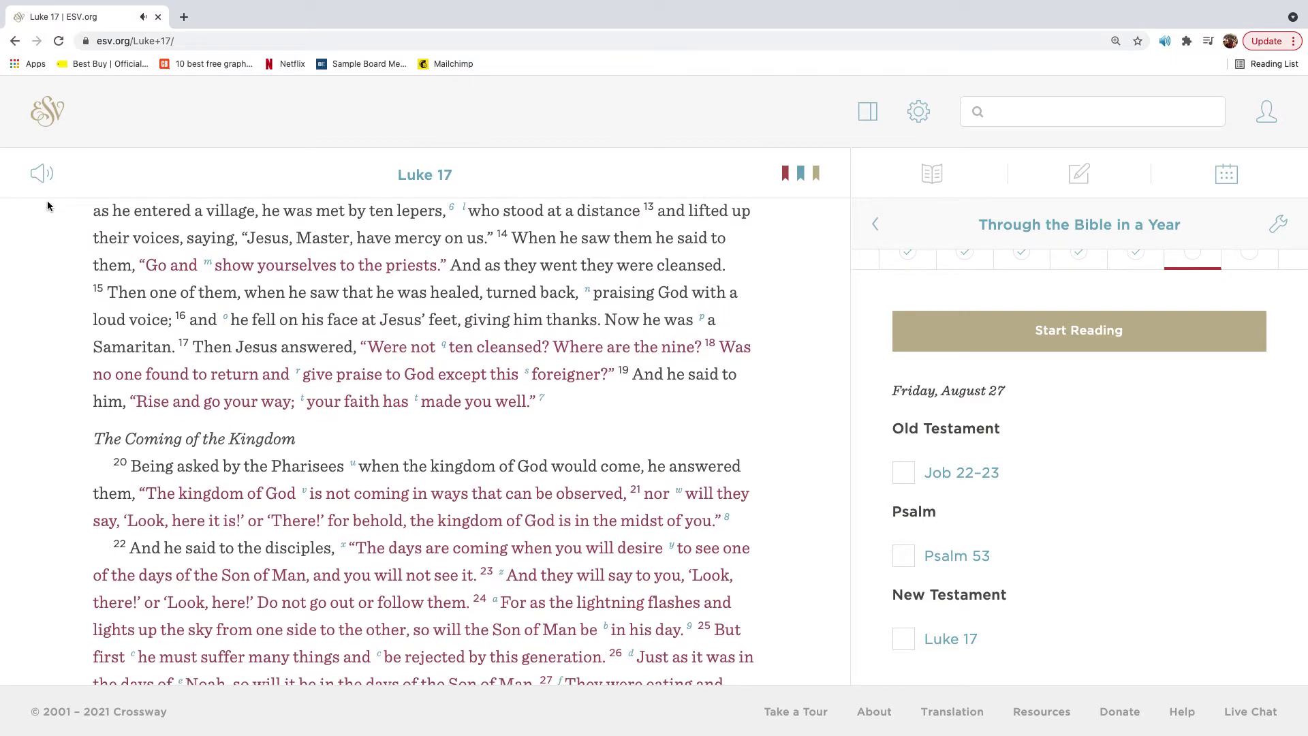
scroll(47, 206, "down", 1)
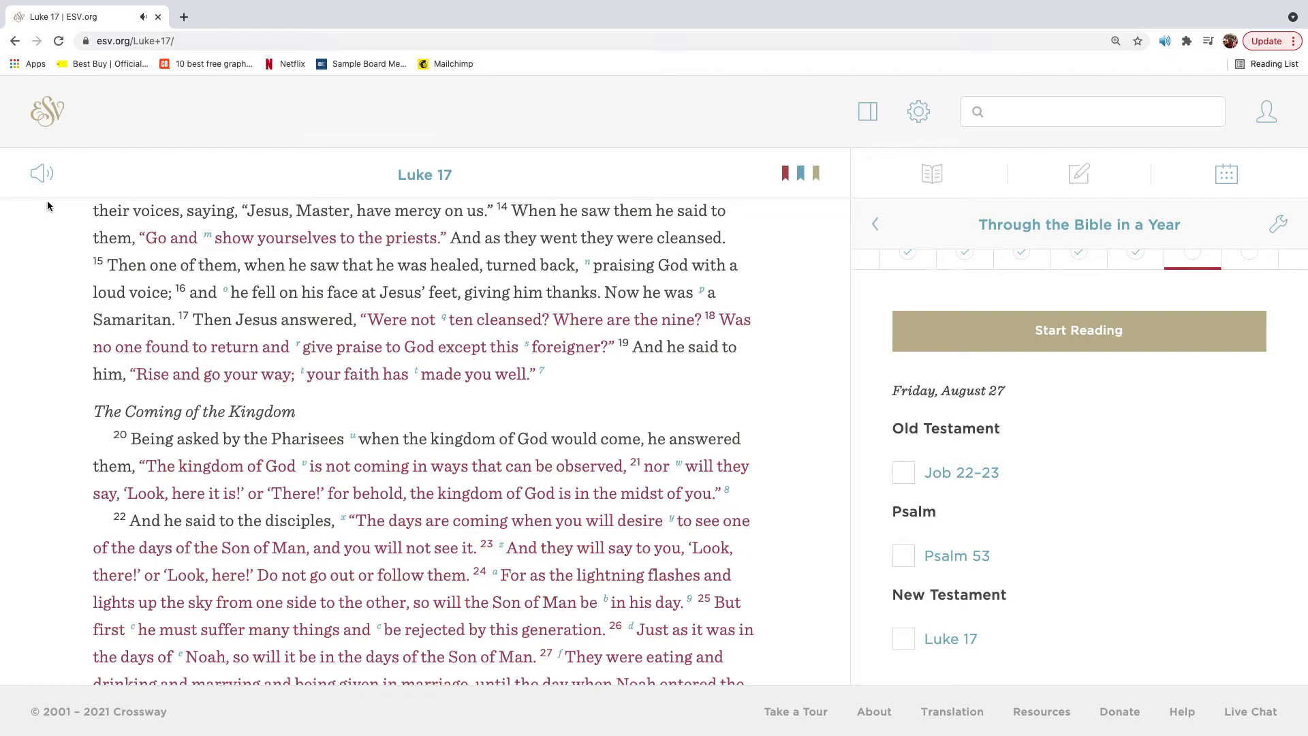
scroll(48, 206, "down", 1)
scroll(47, 205, "down", 1)
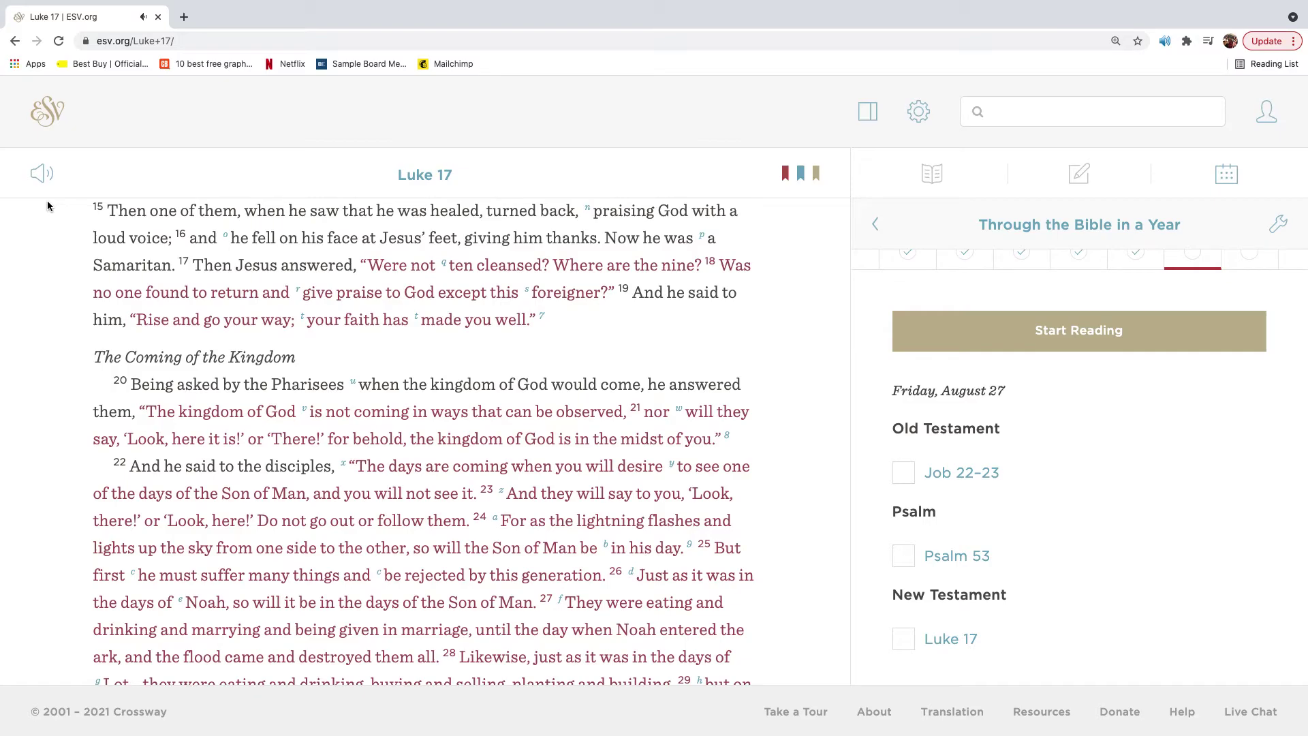
scroll(48, 206, "down", 1)
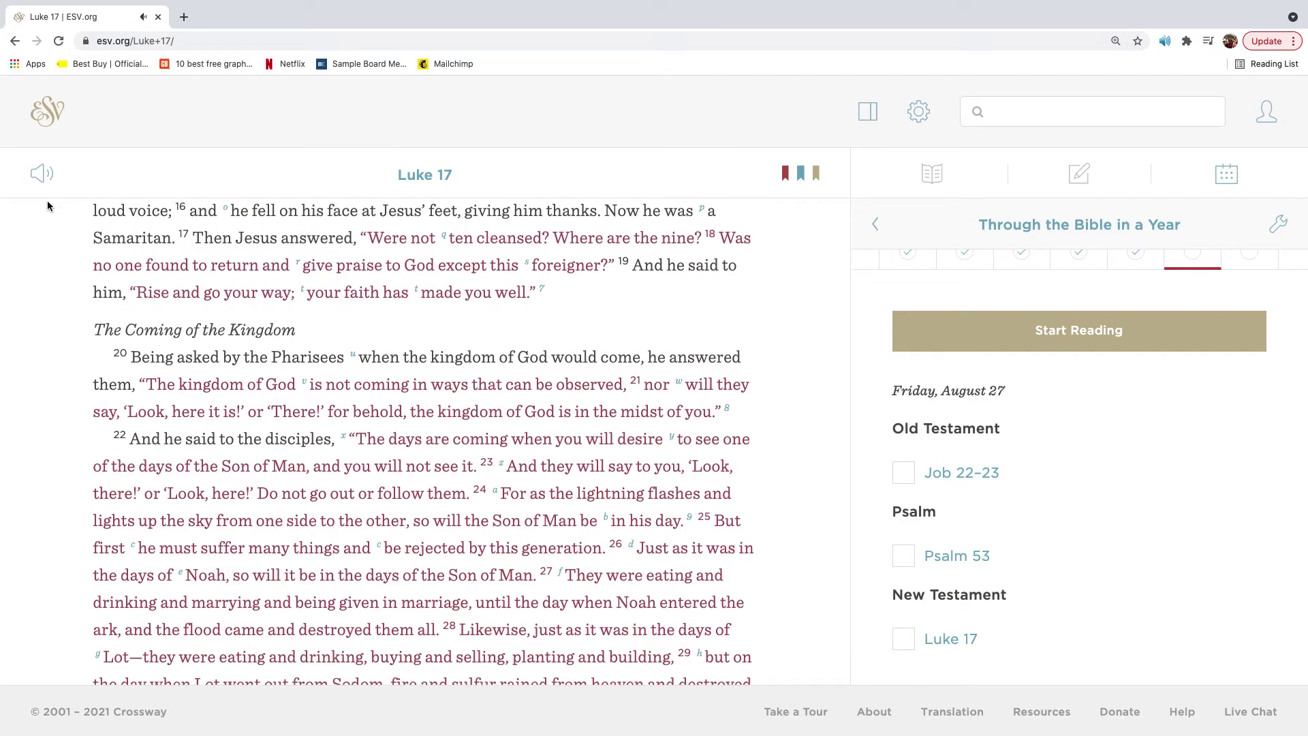
scroll(48, 205, "down", 1)
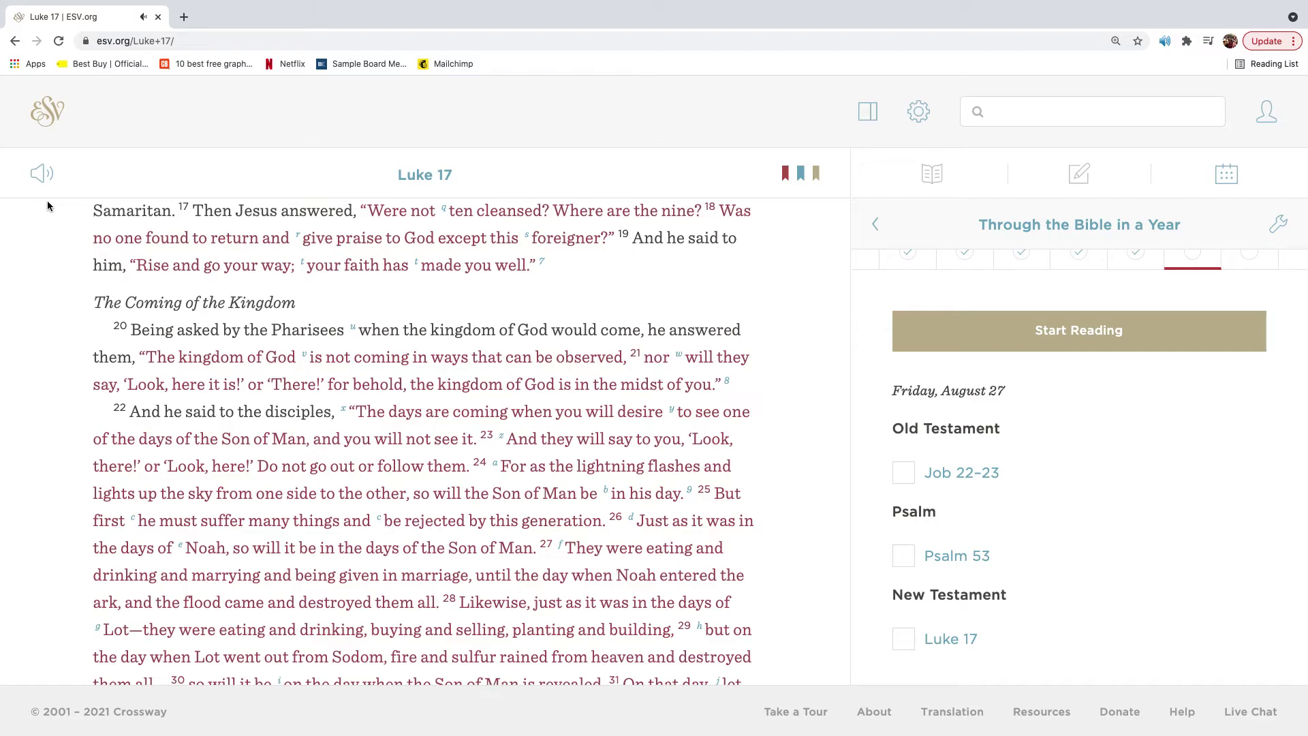
scroll(47, 206, "down", 1)
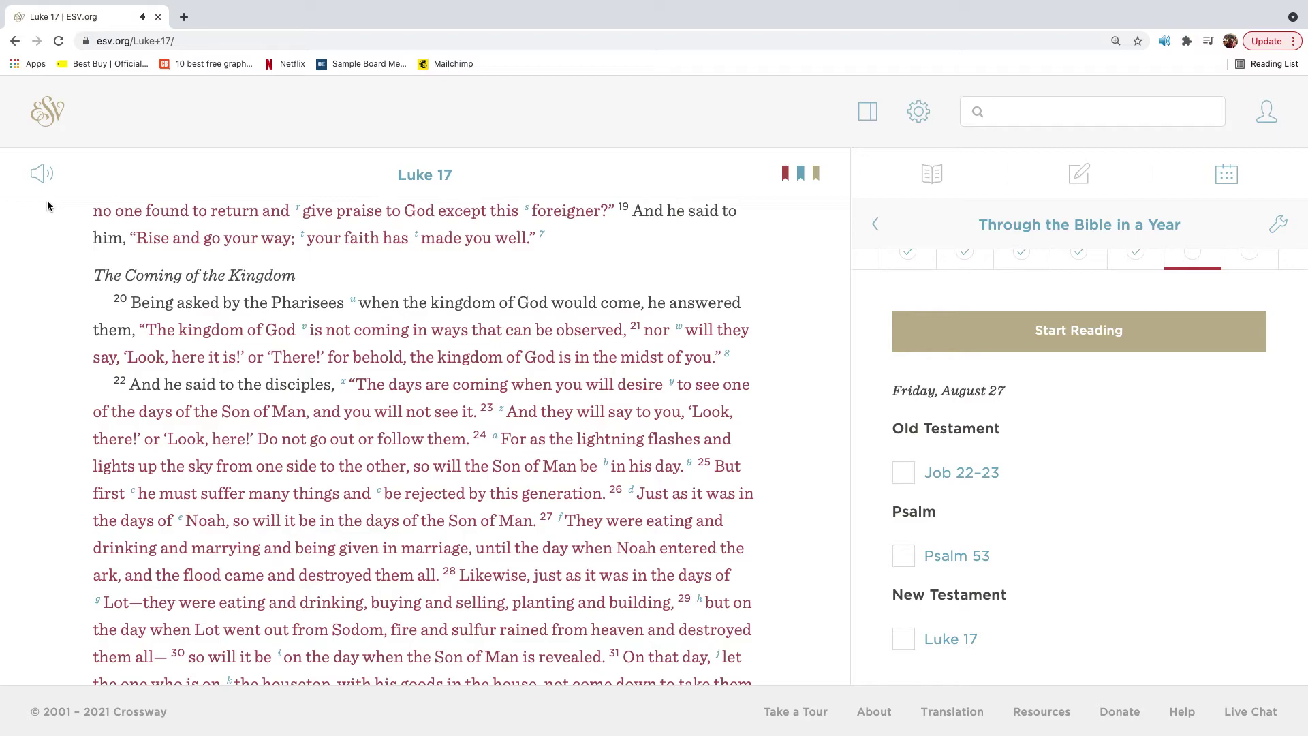
scroll(48, 206, "down", 3)
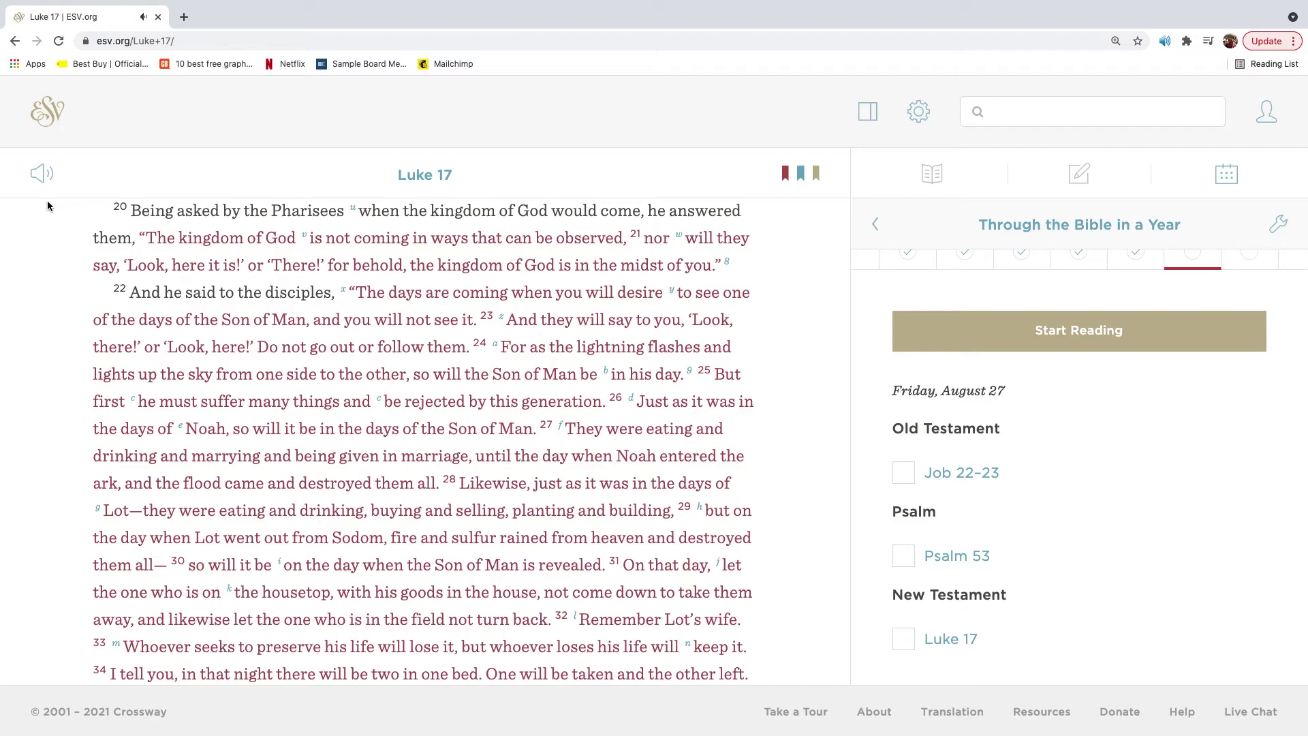
scroll(47, 207, "down", 1)
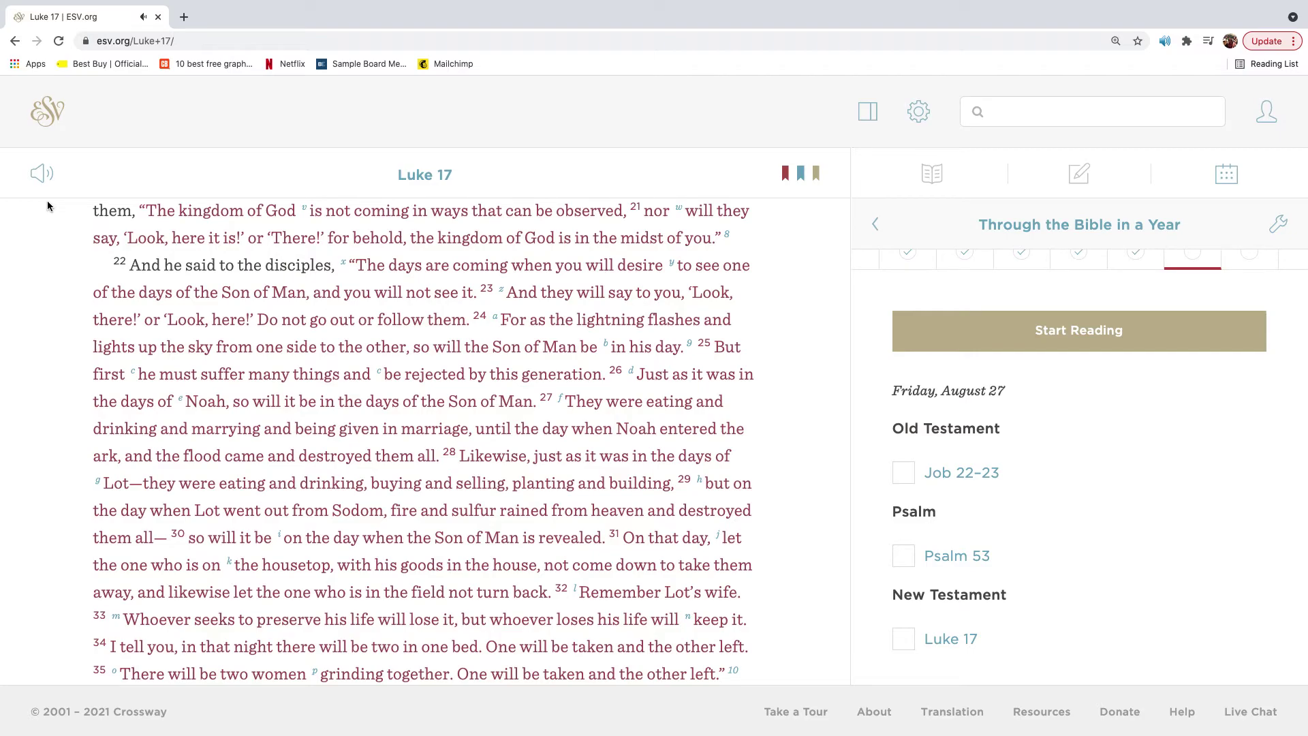
scroll(47, 207, "down", 1)
scroll(48, 206, "down", 1)
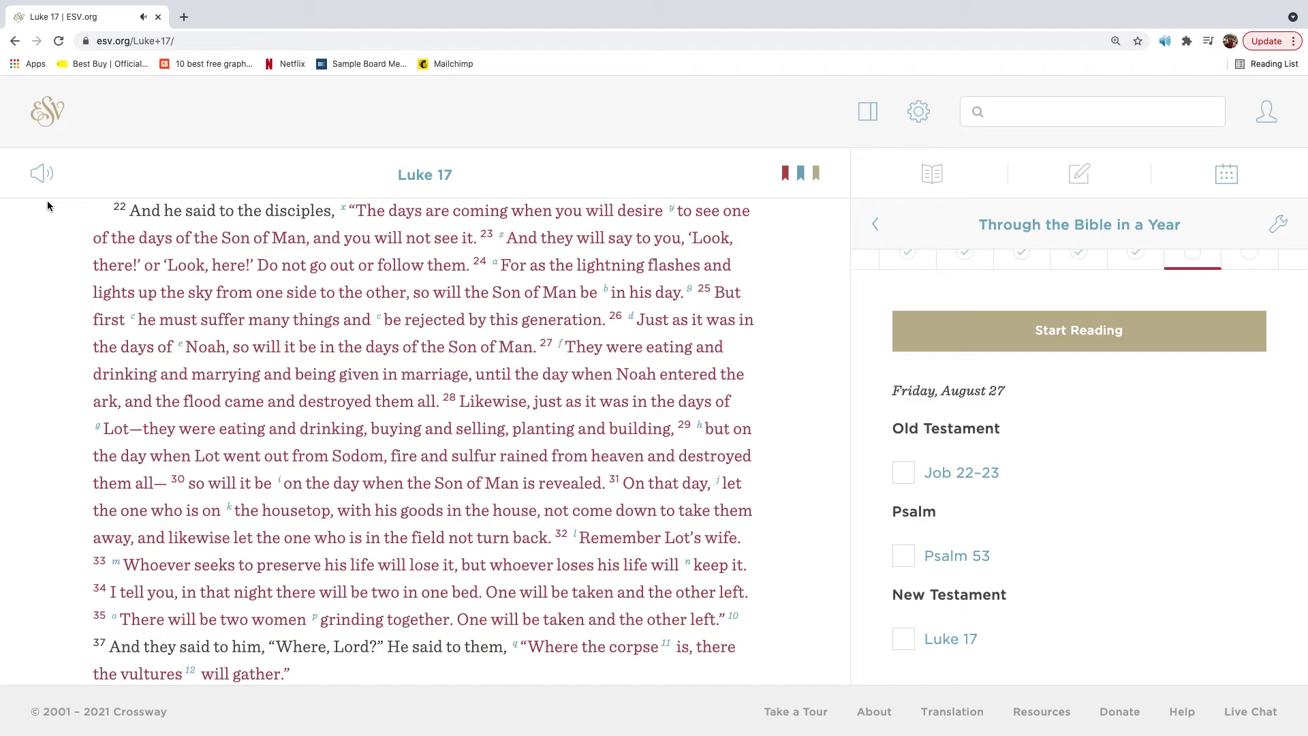
scroll(47, 206, "down", 1)
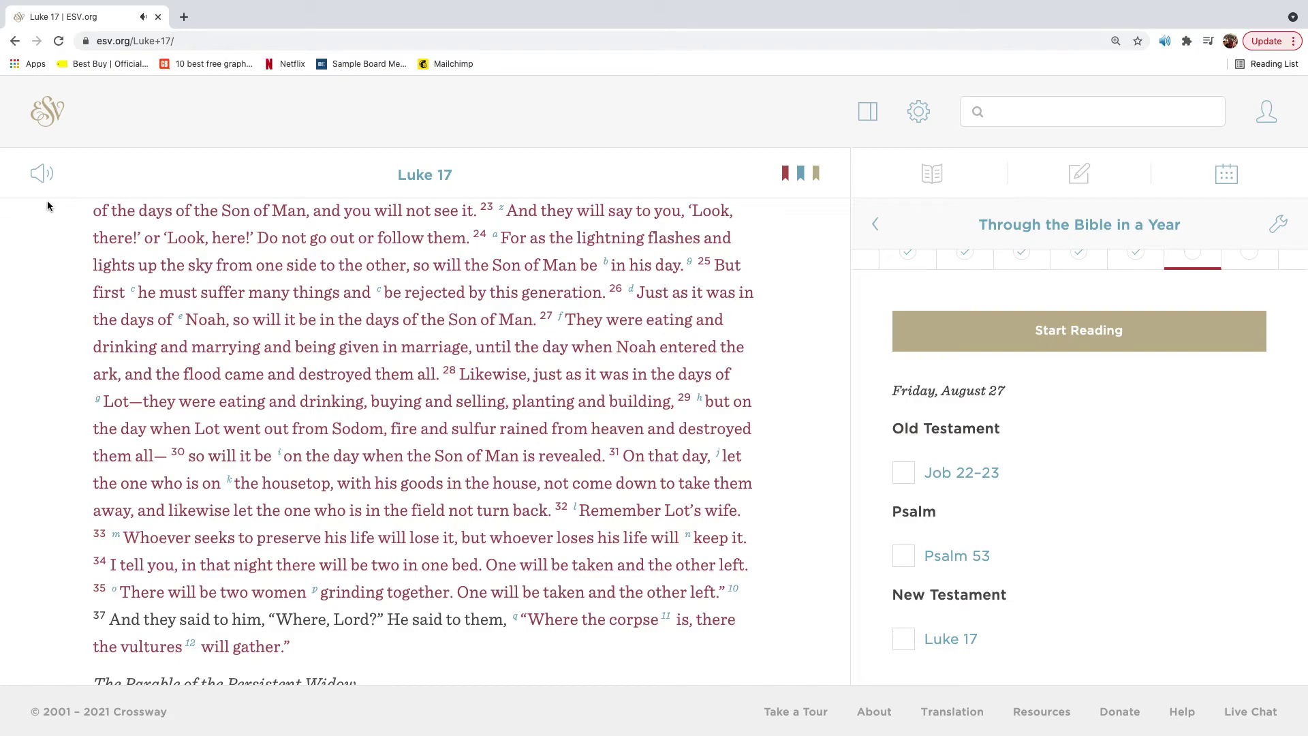
scroll(48, 207, "down", 1)
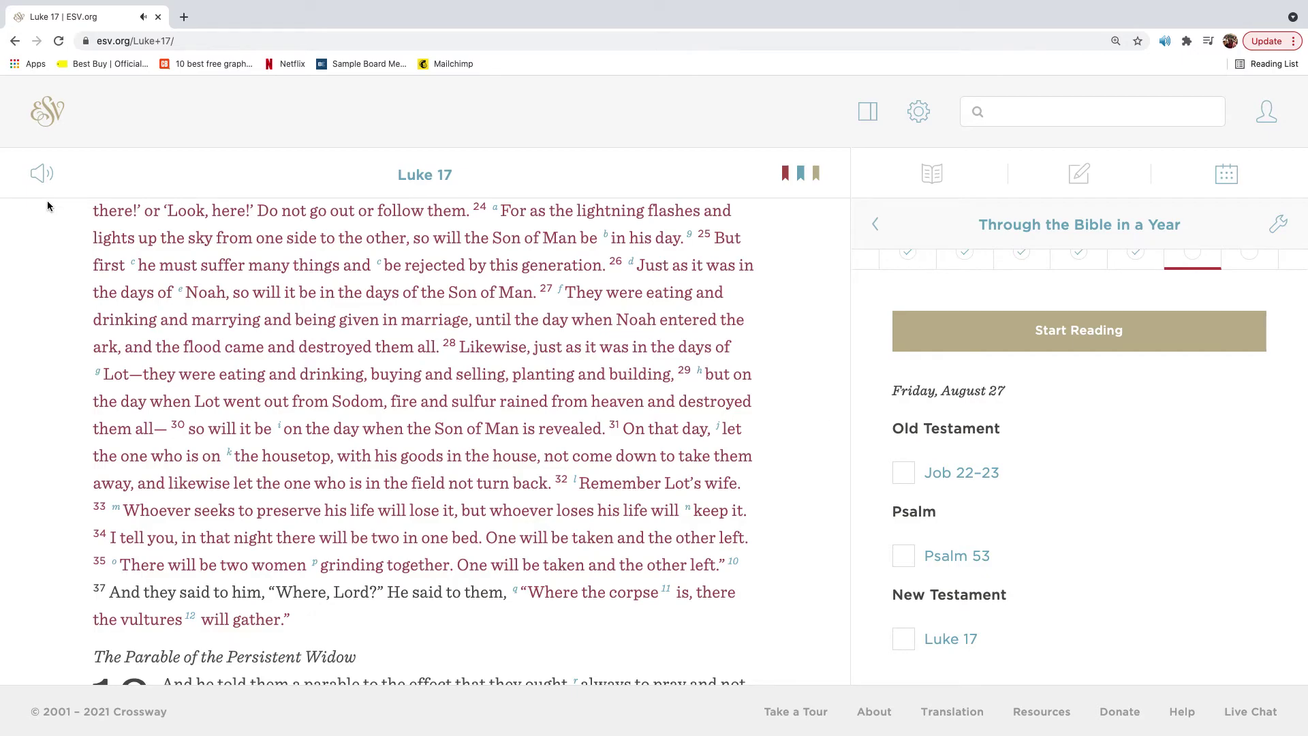
scroll(48, 206, "down", 1)
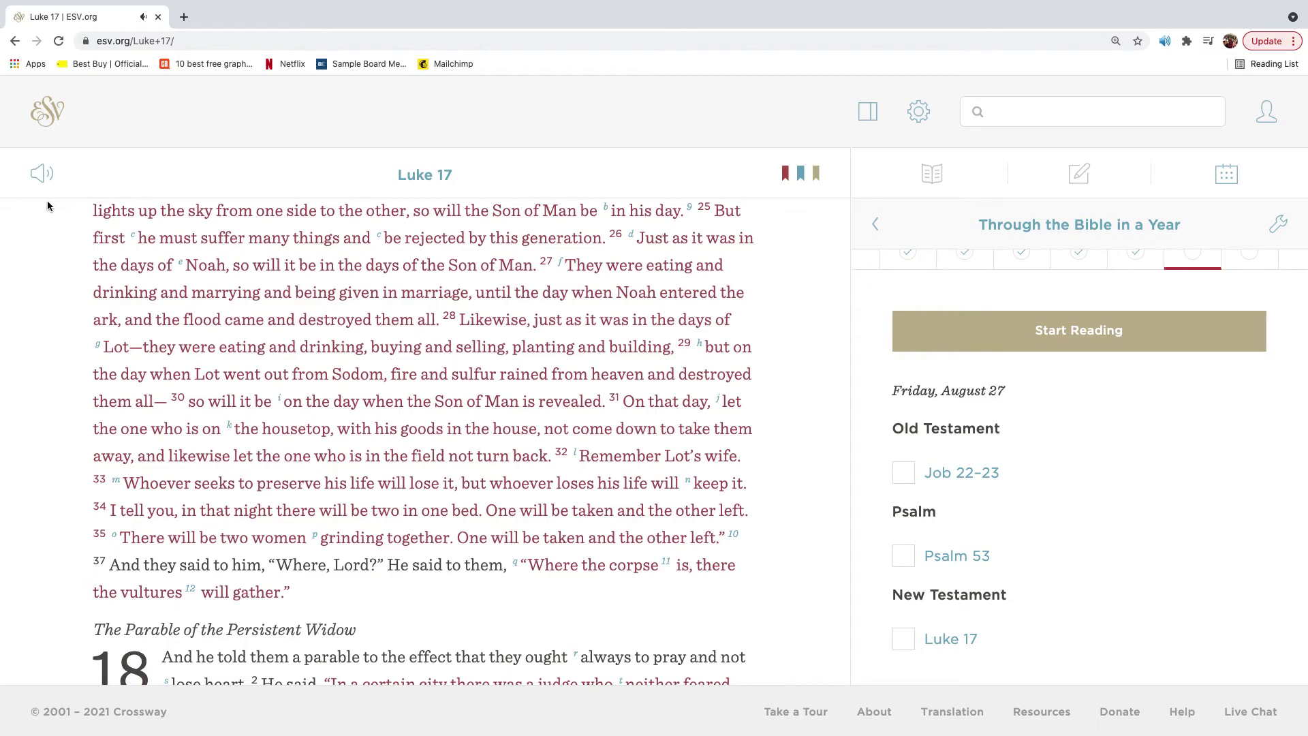
scroll(47, 206, "down", 1)
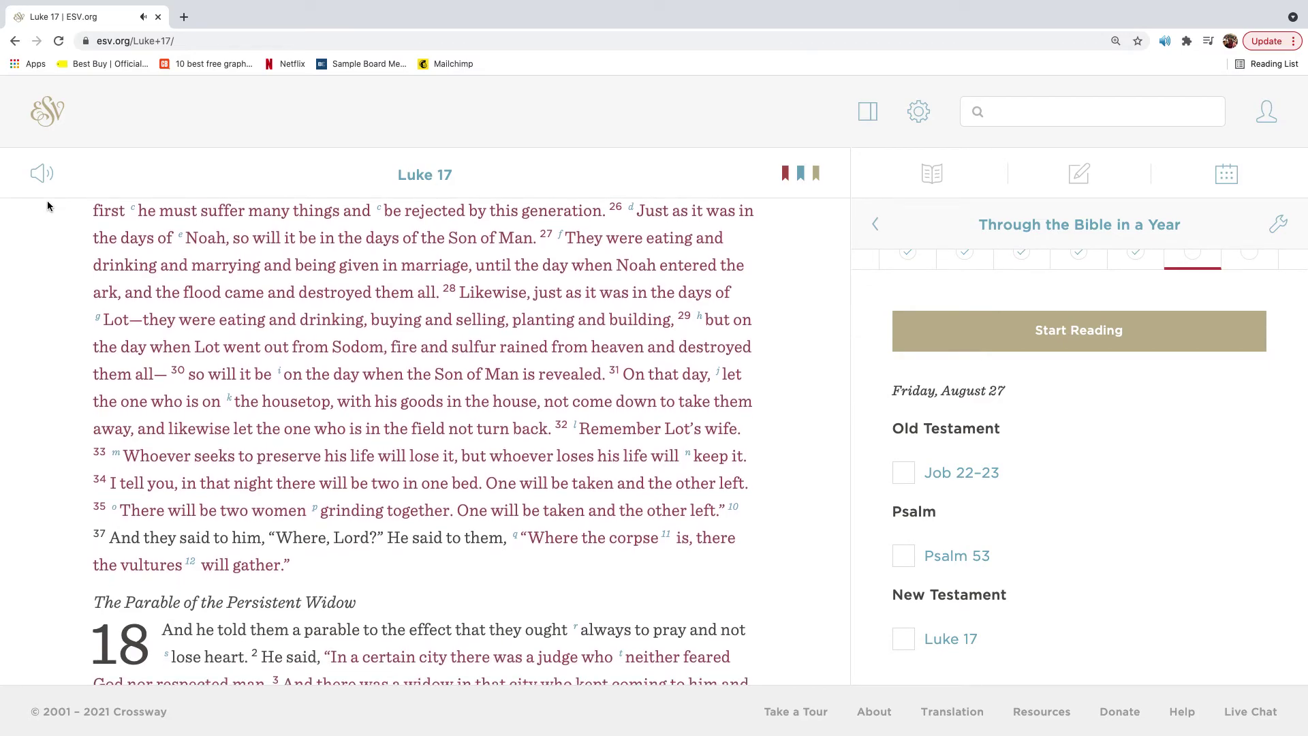
scroll(47, 206, "down", 1)
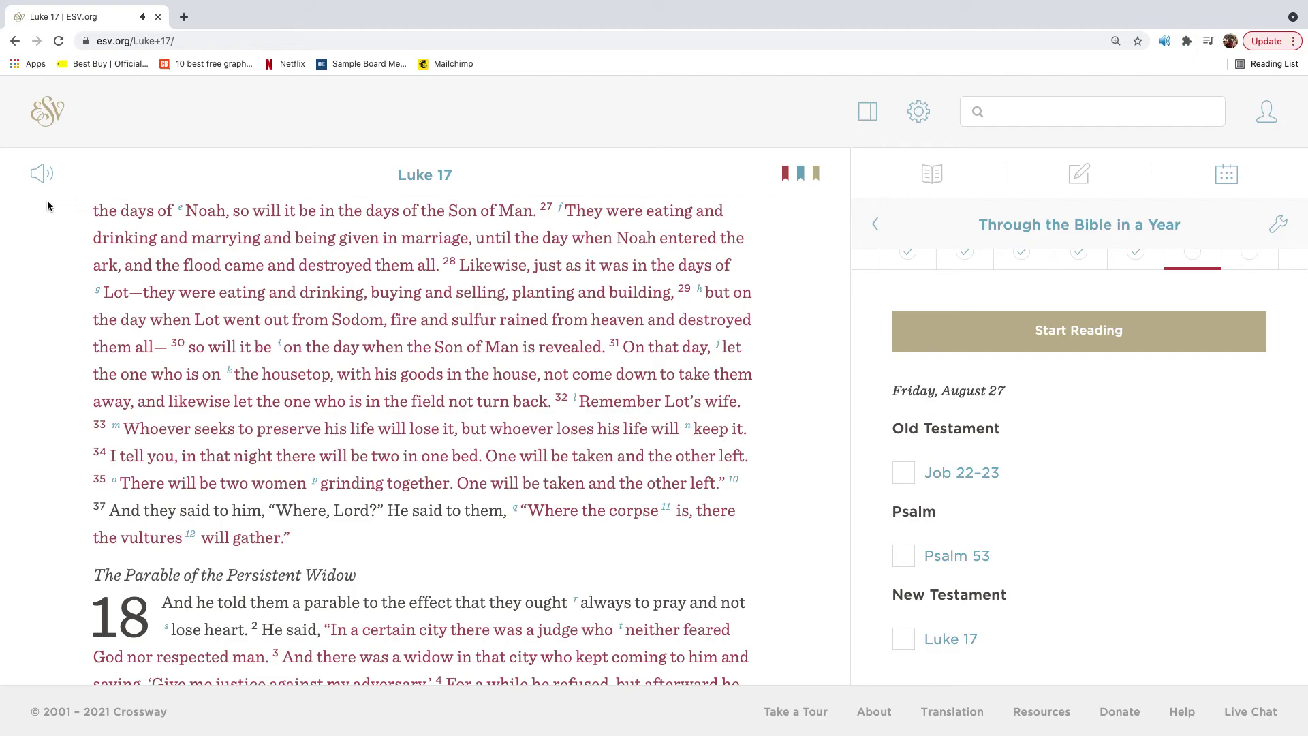
scroll(47, 206, "down", 1)
scroll(47, 206, "down", 1)
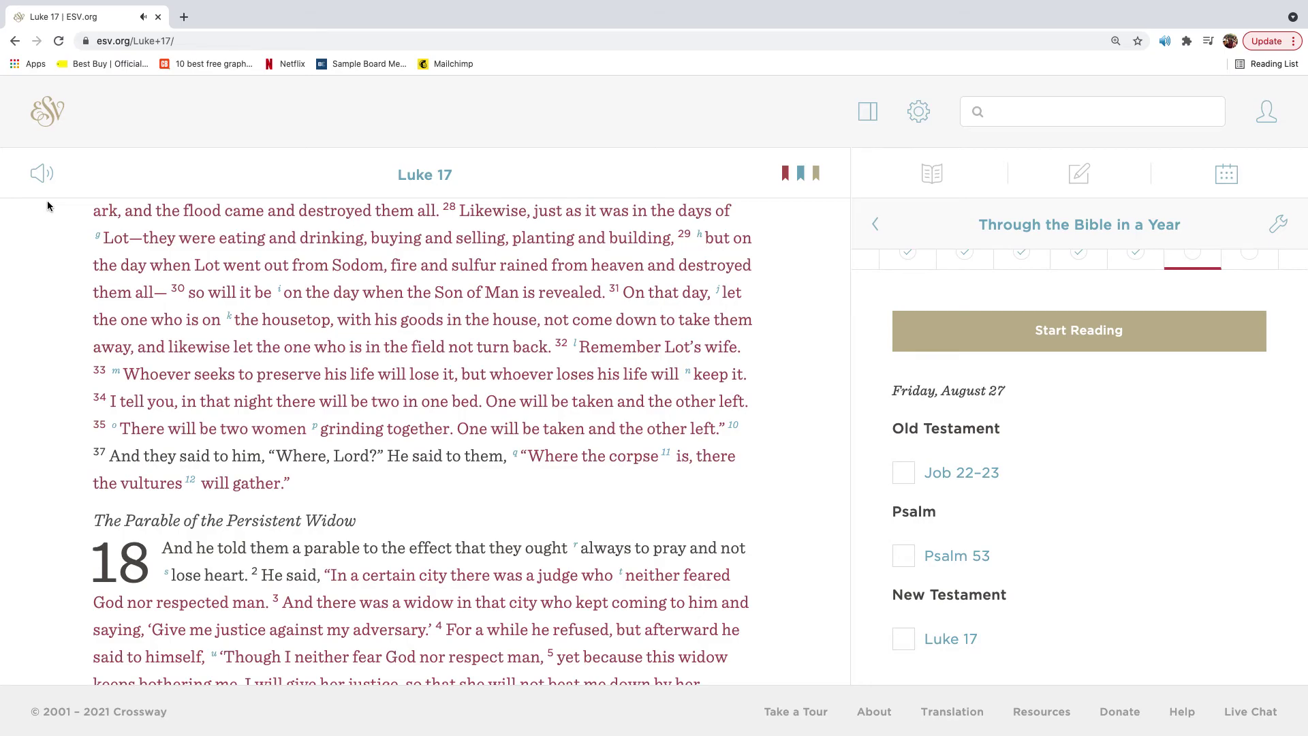
scroll(47, 206, "down", 1)
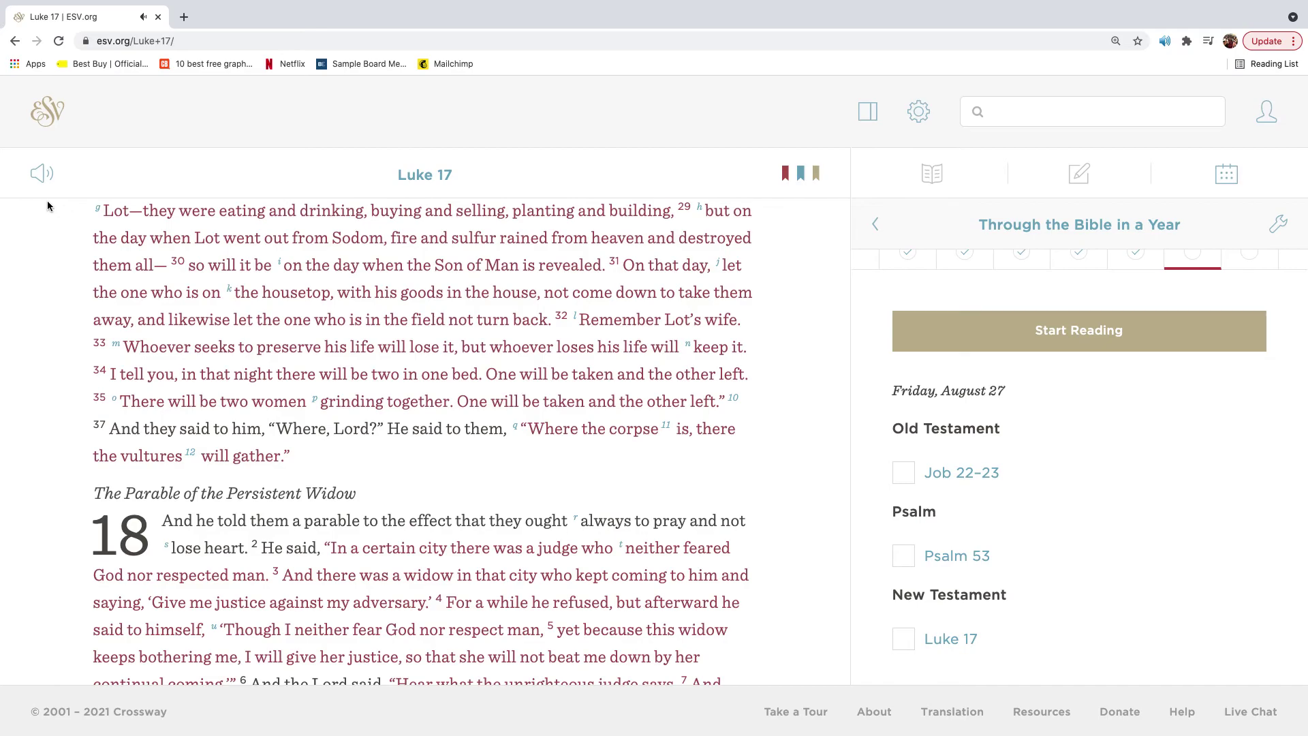
scroll(48, 206, "down", 2)
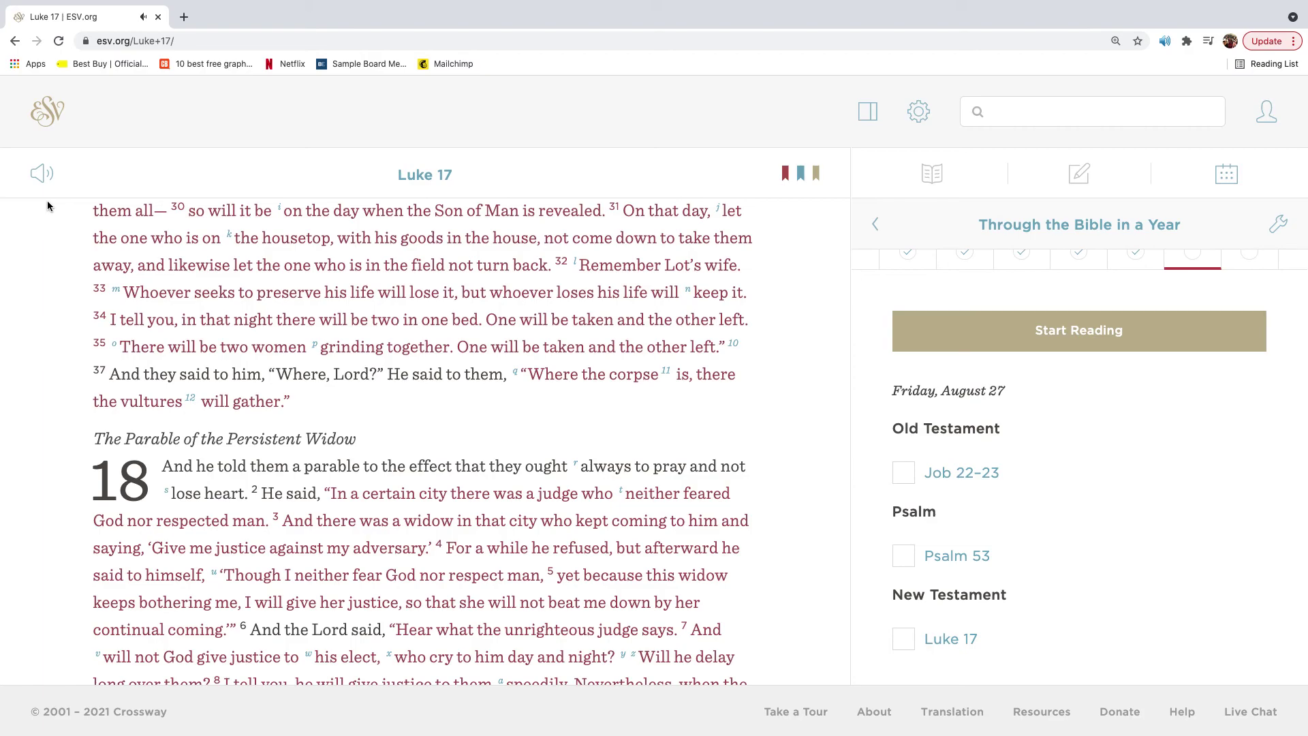
scroll(47, 207, "down", 1)
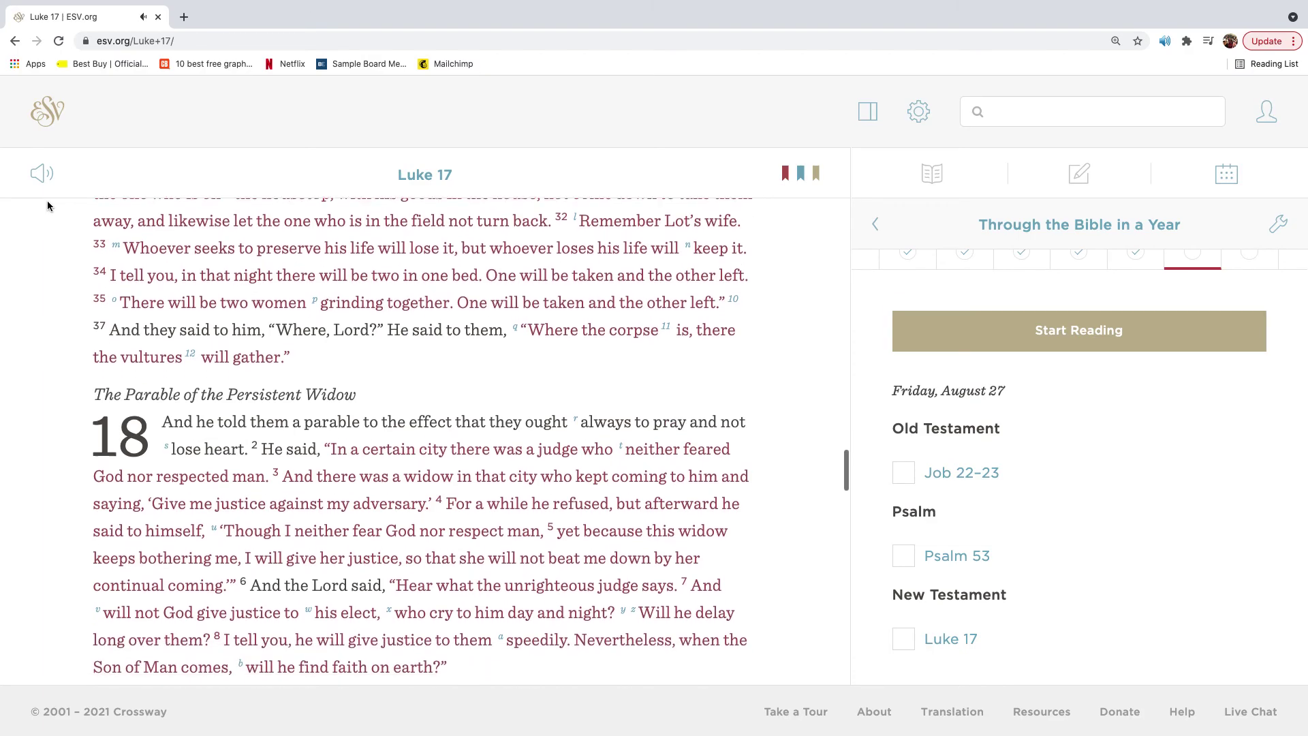
scroll(45, 203, "down", 1)
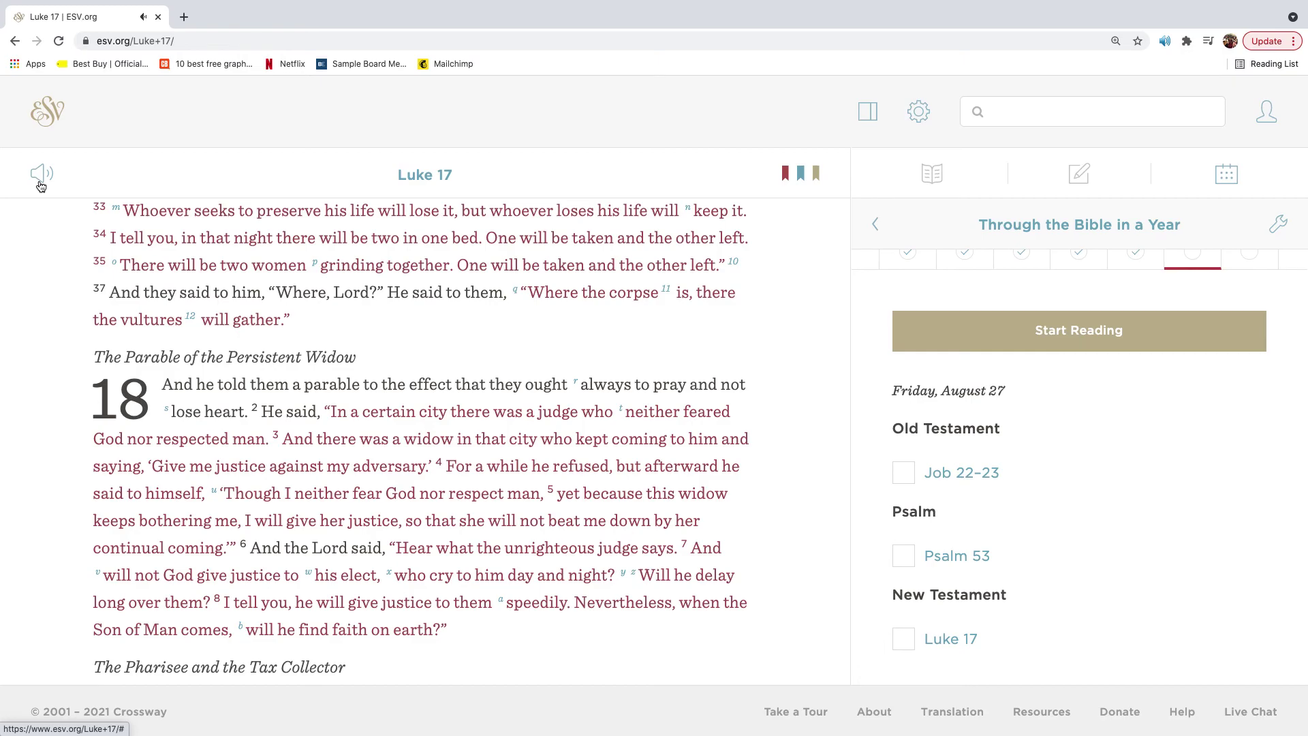
scroll(41, 186, "down", 1)
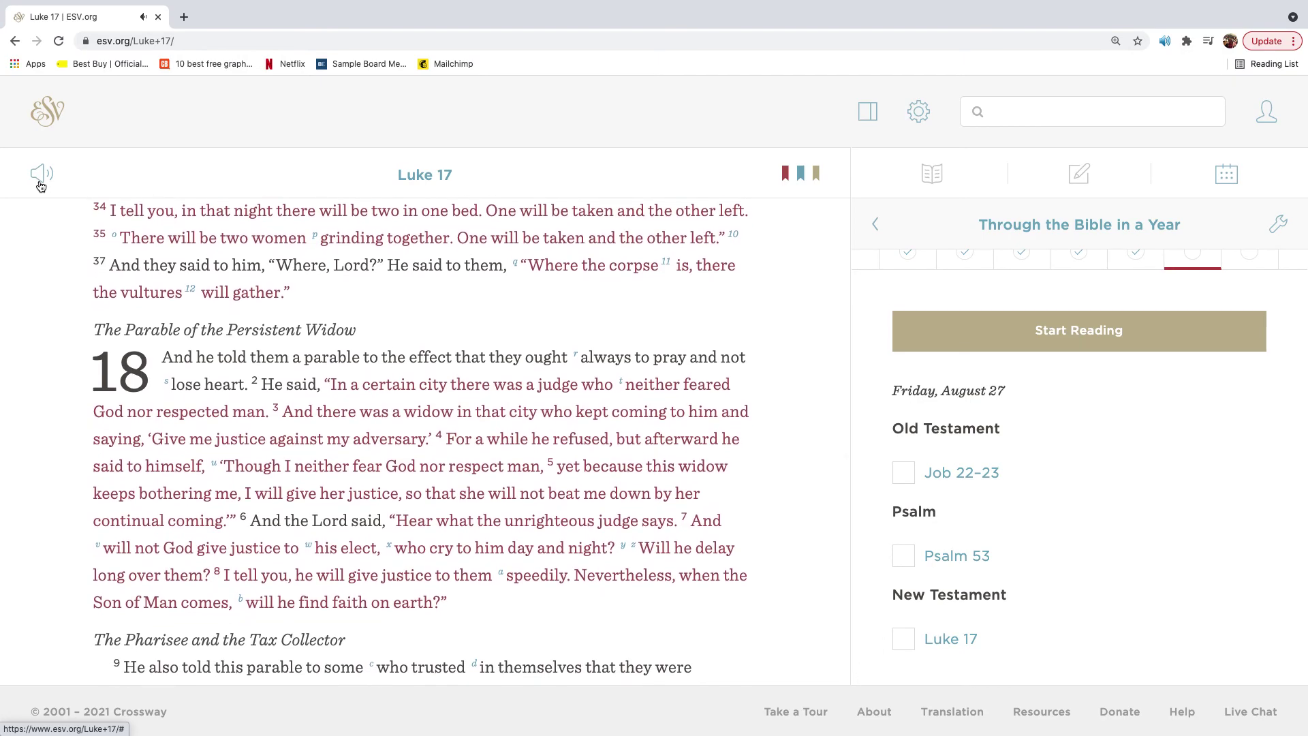